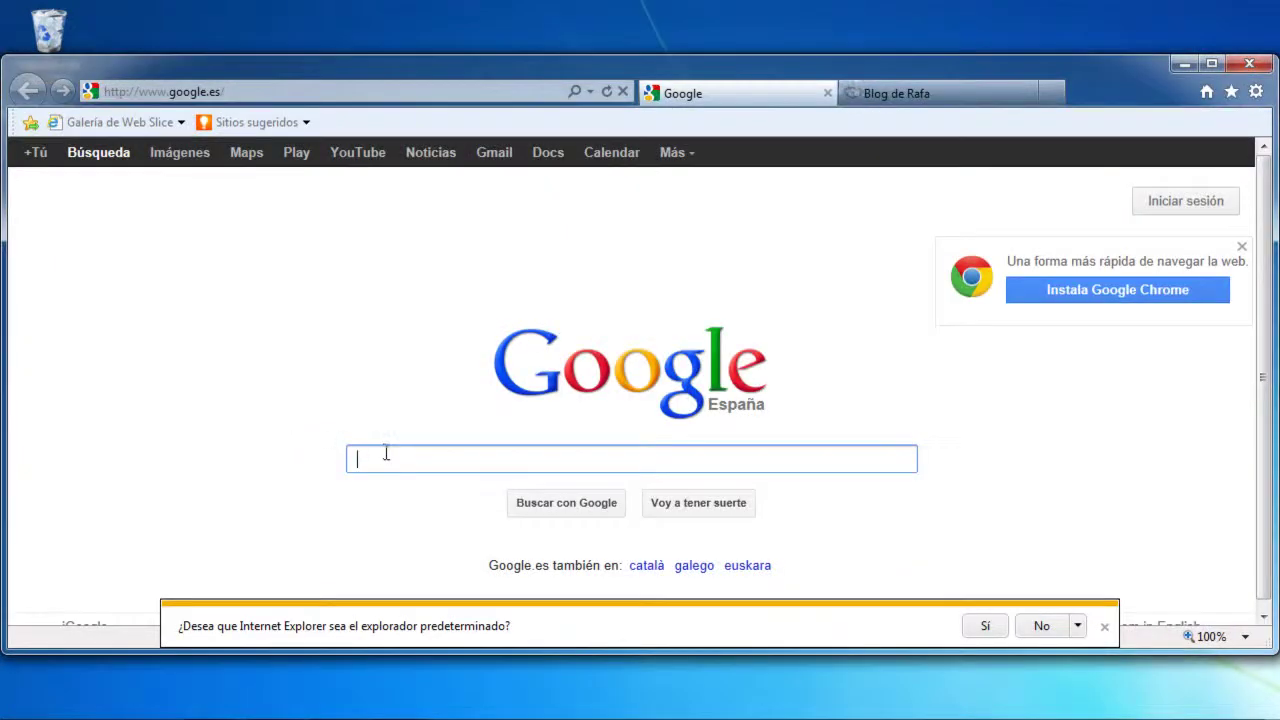
Search Google for "calibre" and open the site's Download calibre page
text(c)
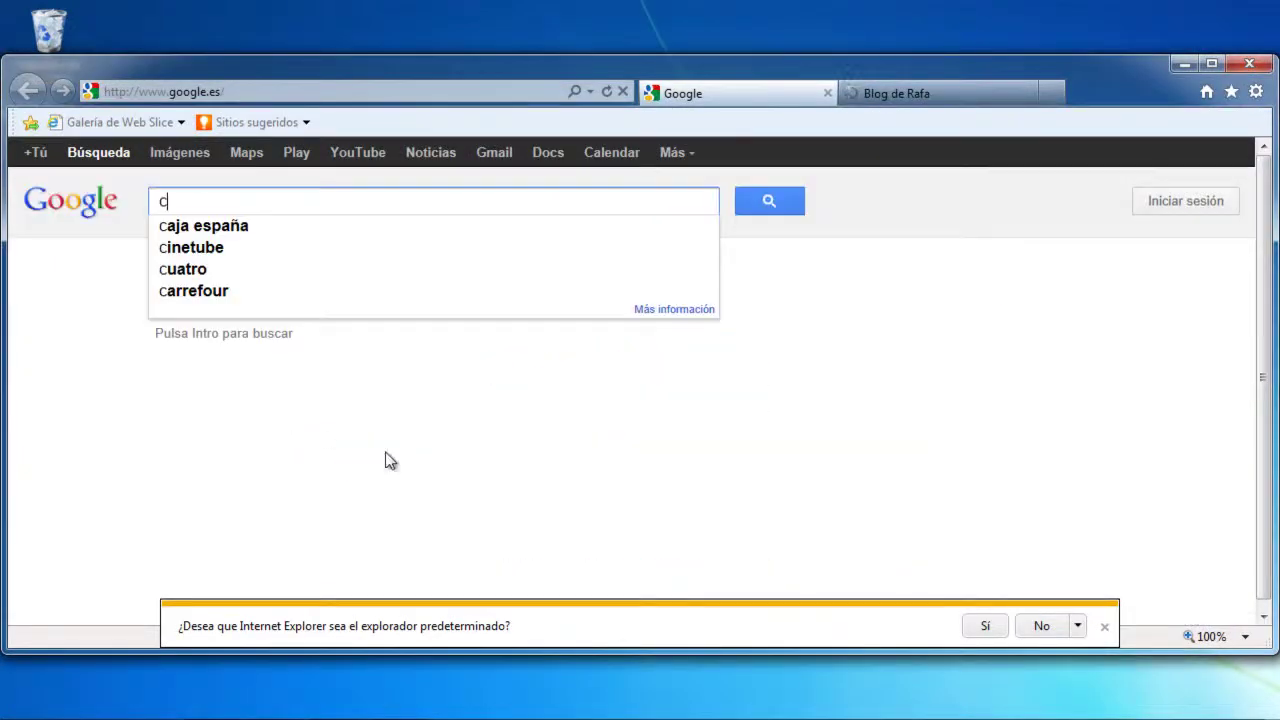
text(alibre)
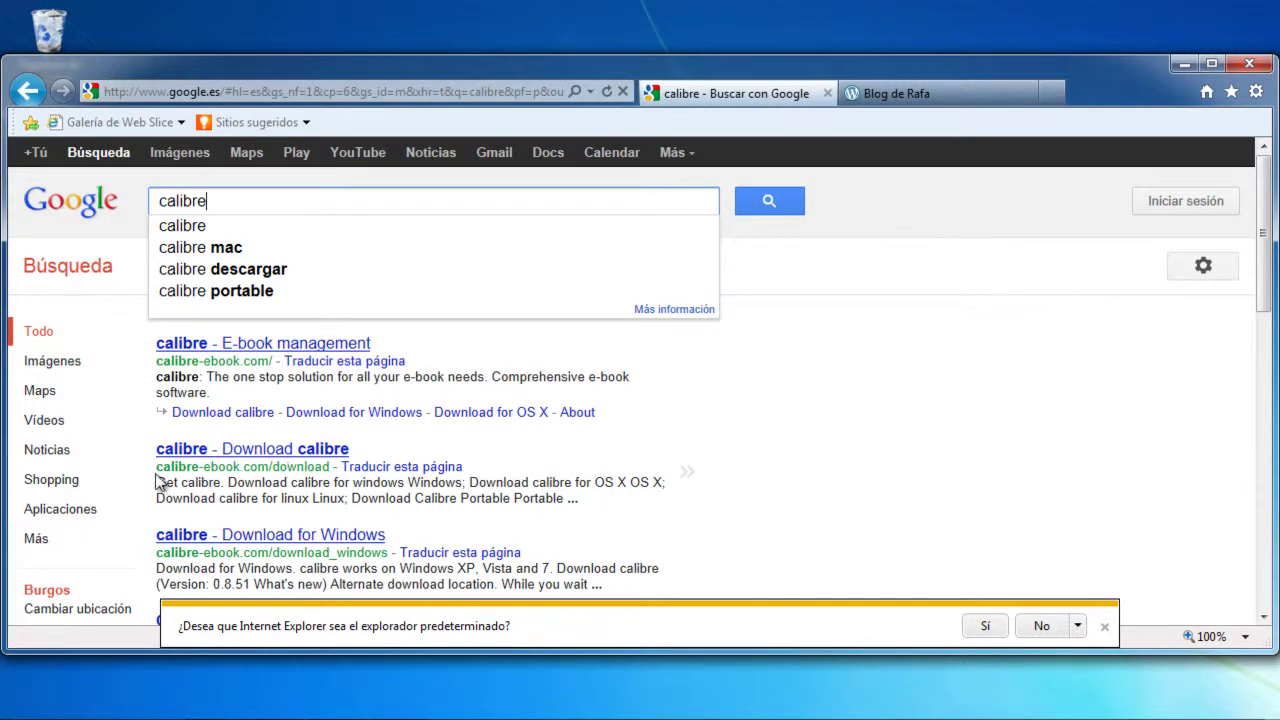
click(204, 457)
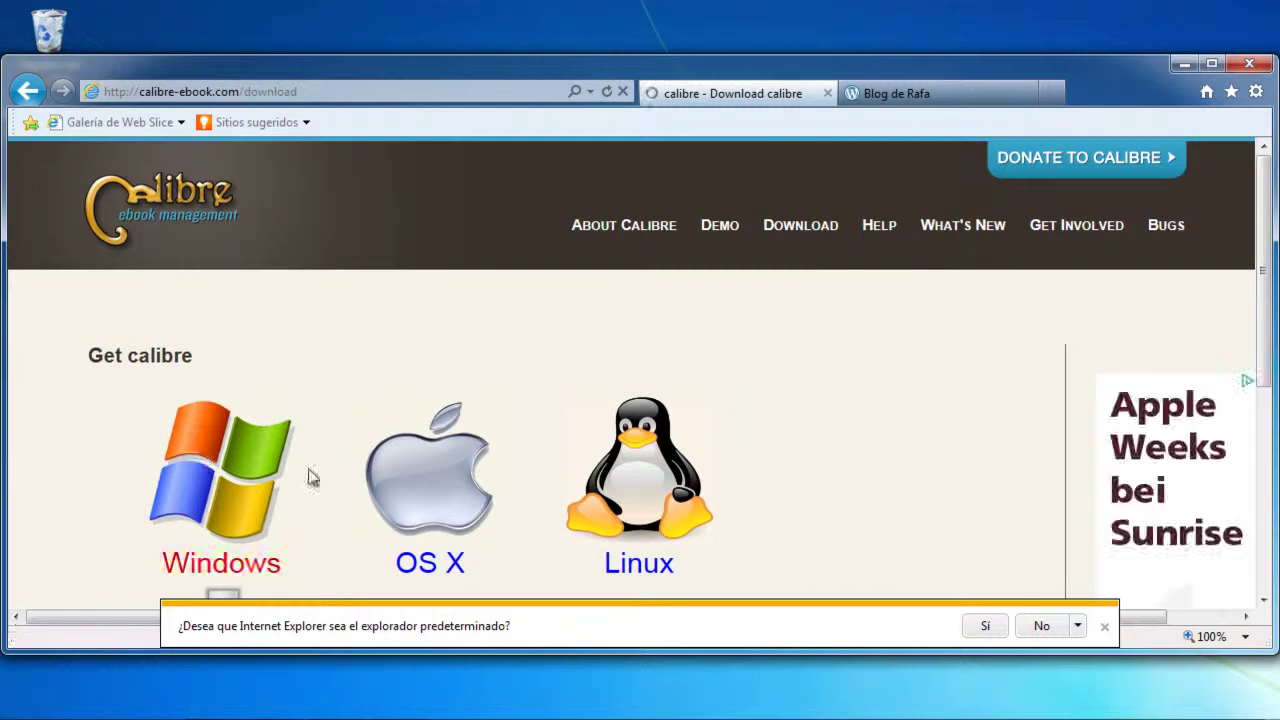
Download the Windows installer calibre-0.8.51.msi from the calibre site and save it to disk
click(213, 568)
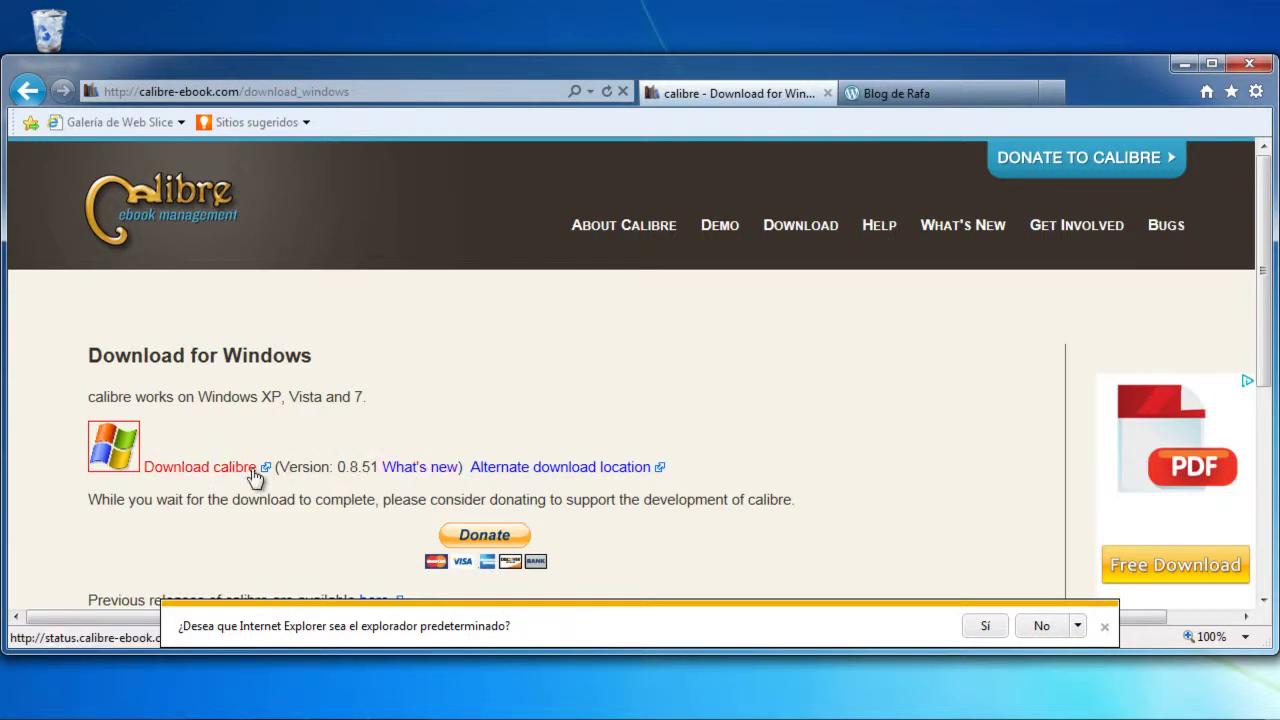
click(208, 476)
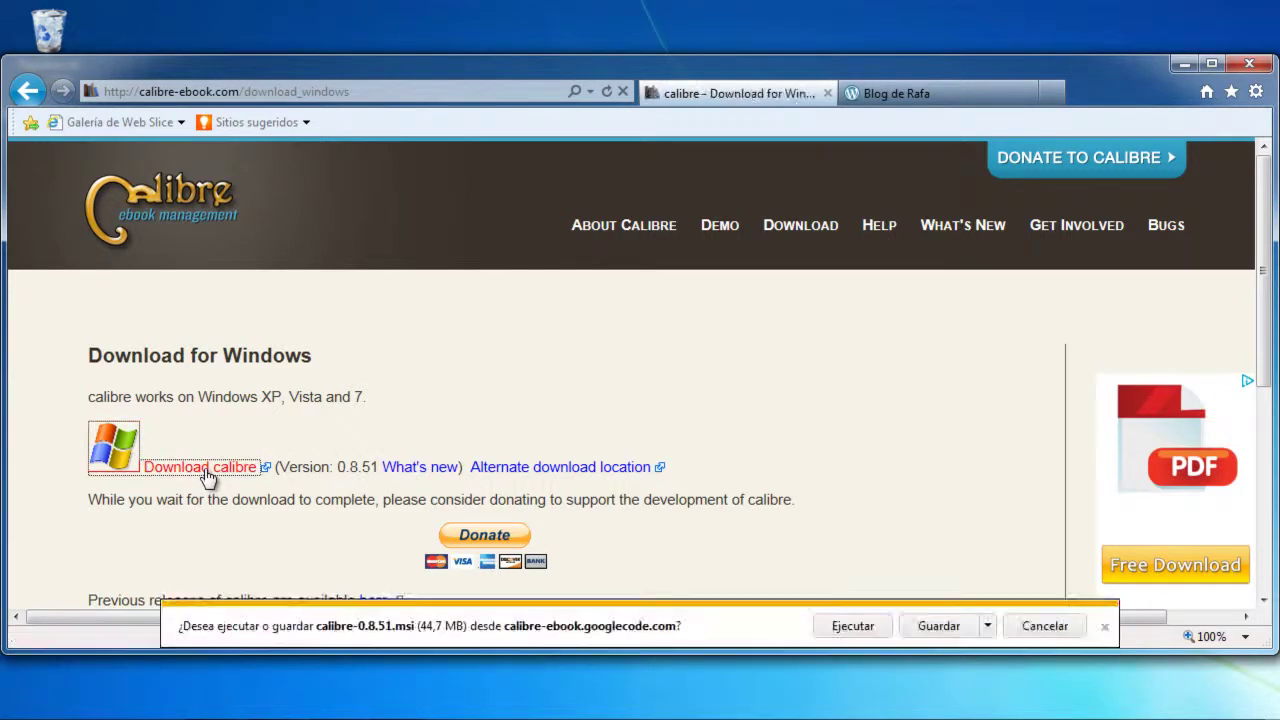
click(921, 628)
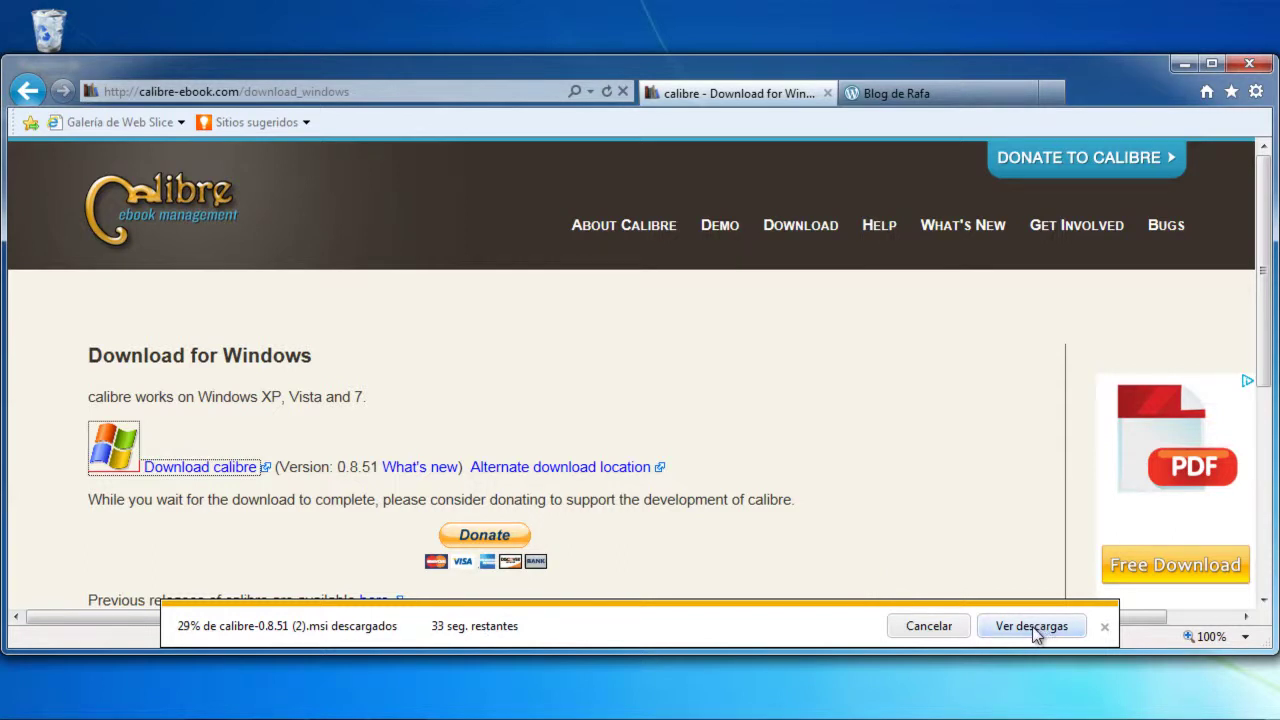
Run the downloaded calibre installer, accept the license agreement, install with default options and finish with Launch calibre enabled
click(1032, 626)
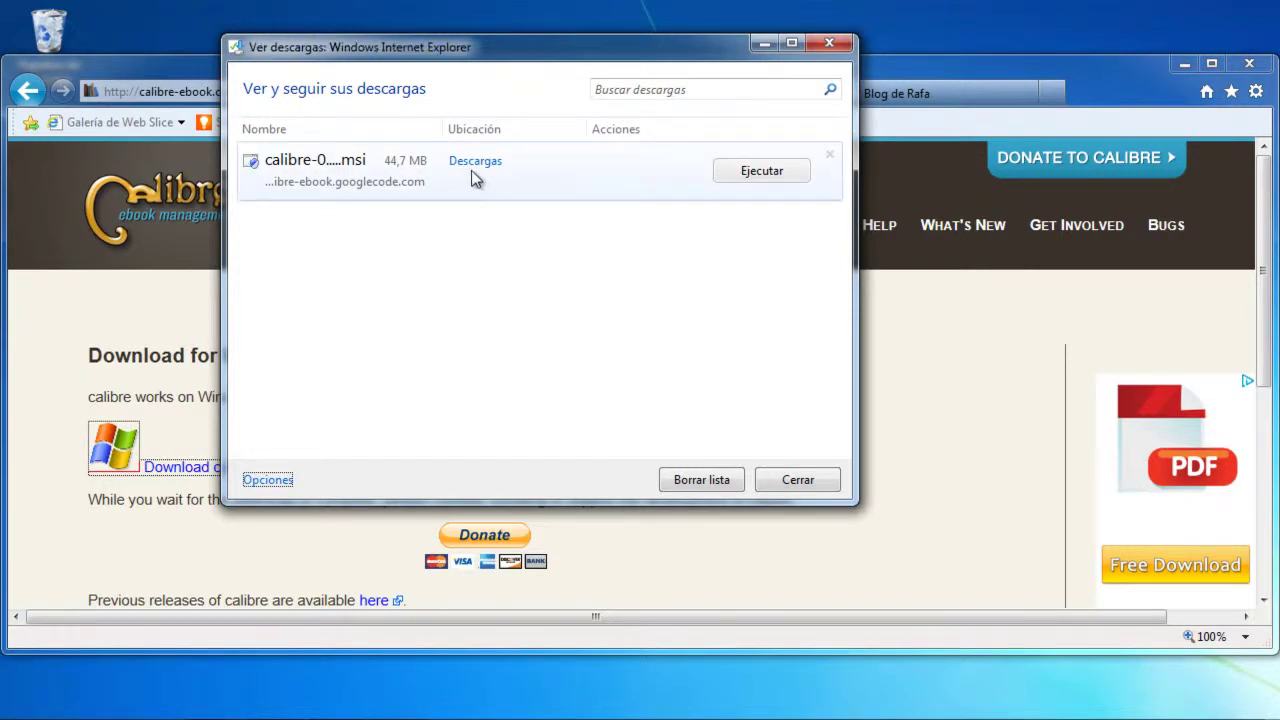
click(755, 174)
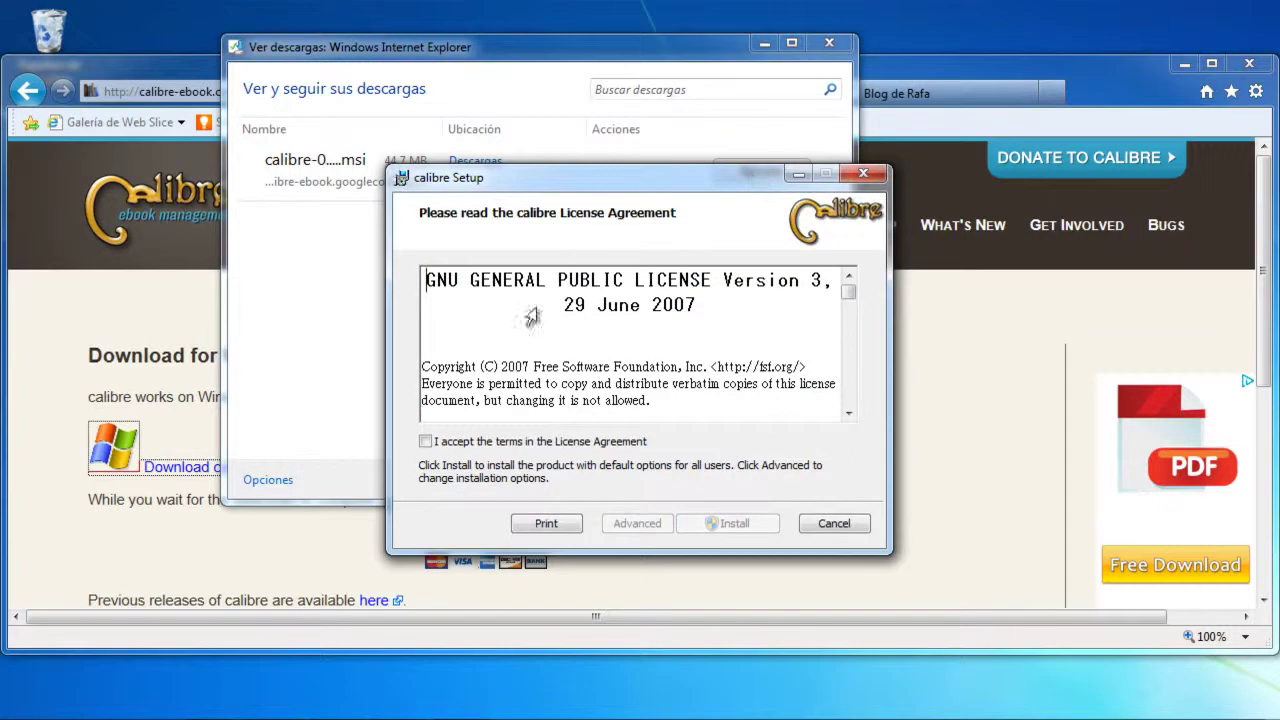
click(426, 442)
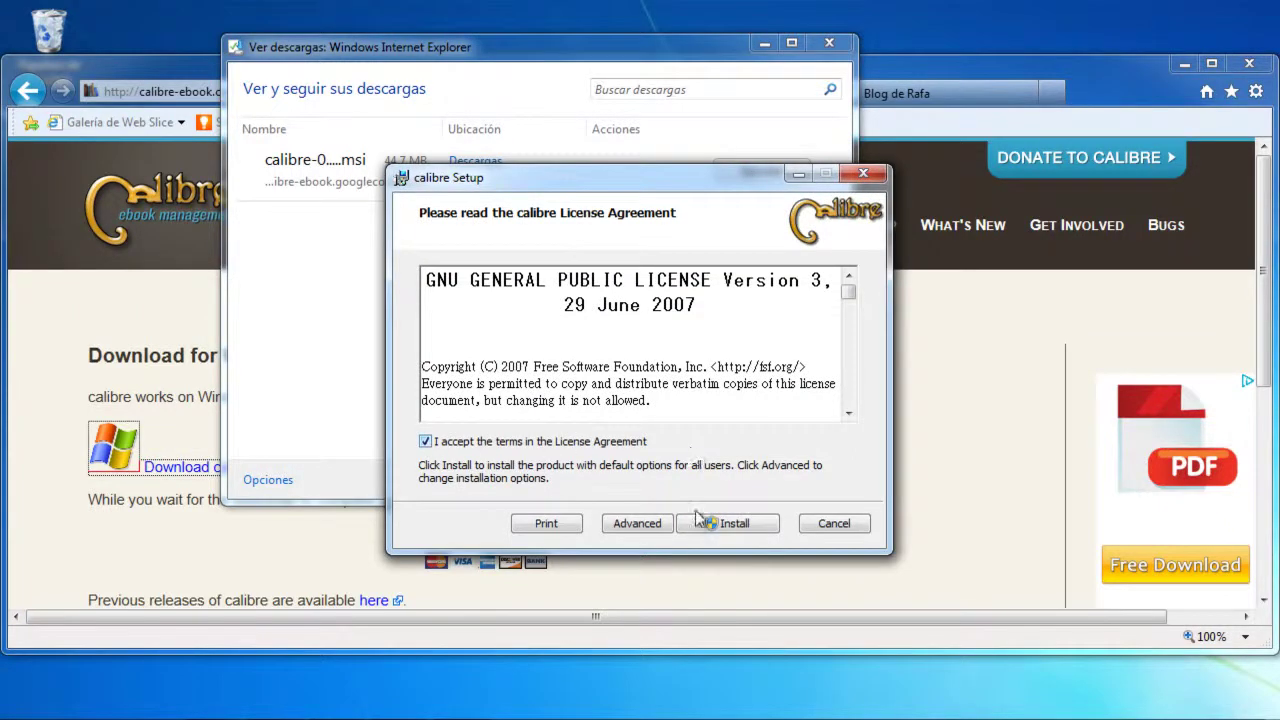
click(740, 527)
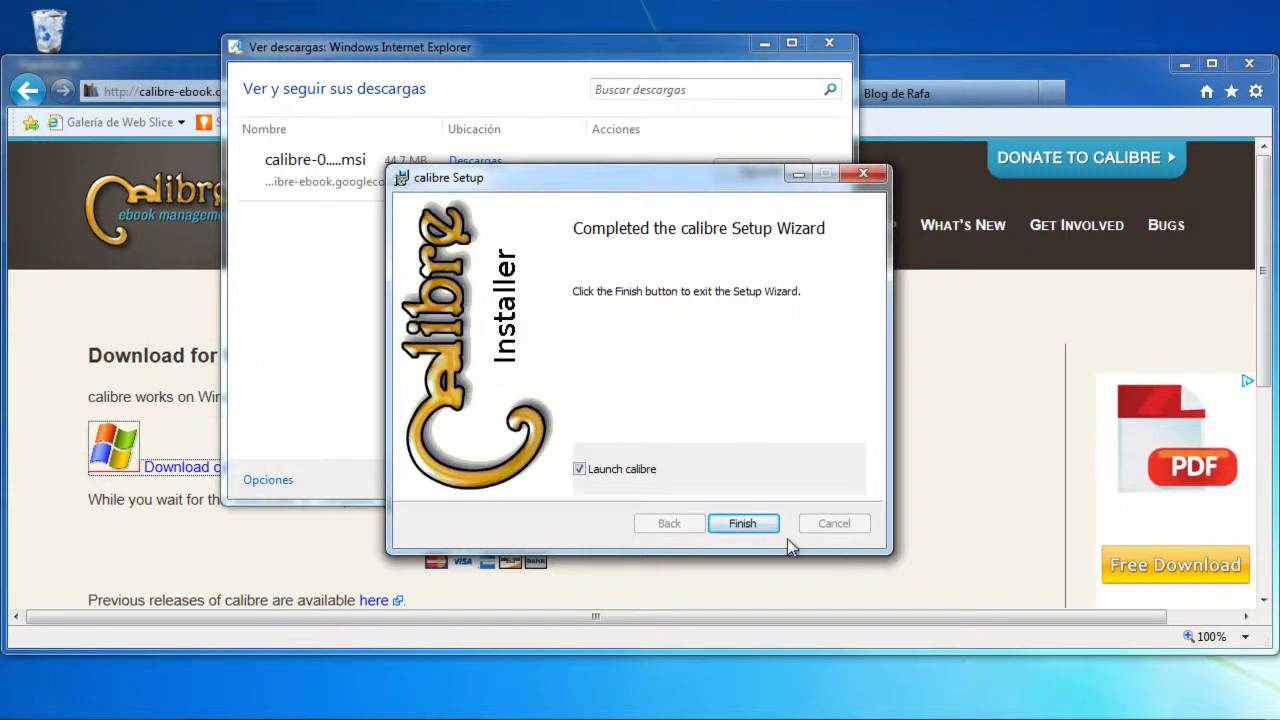
click(749, 524)
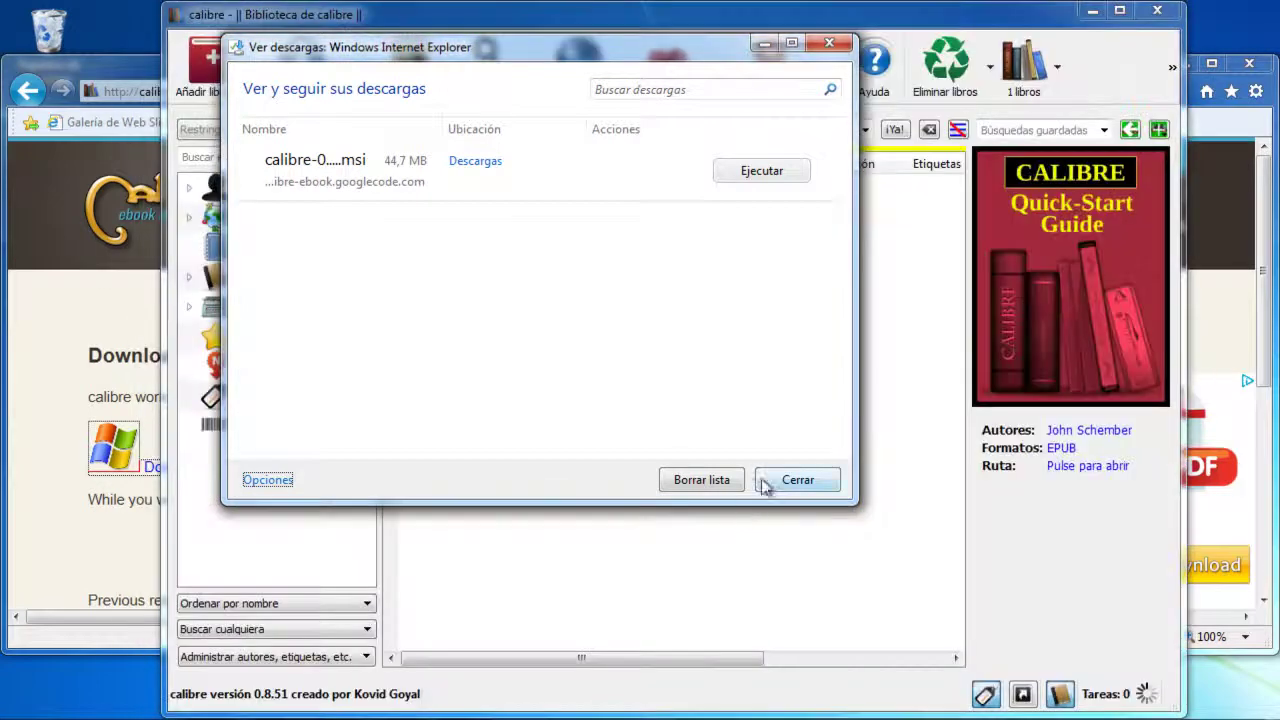
click(820, 47)
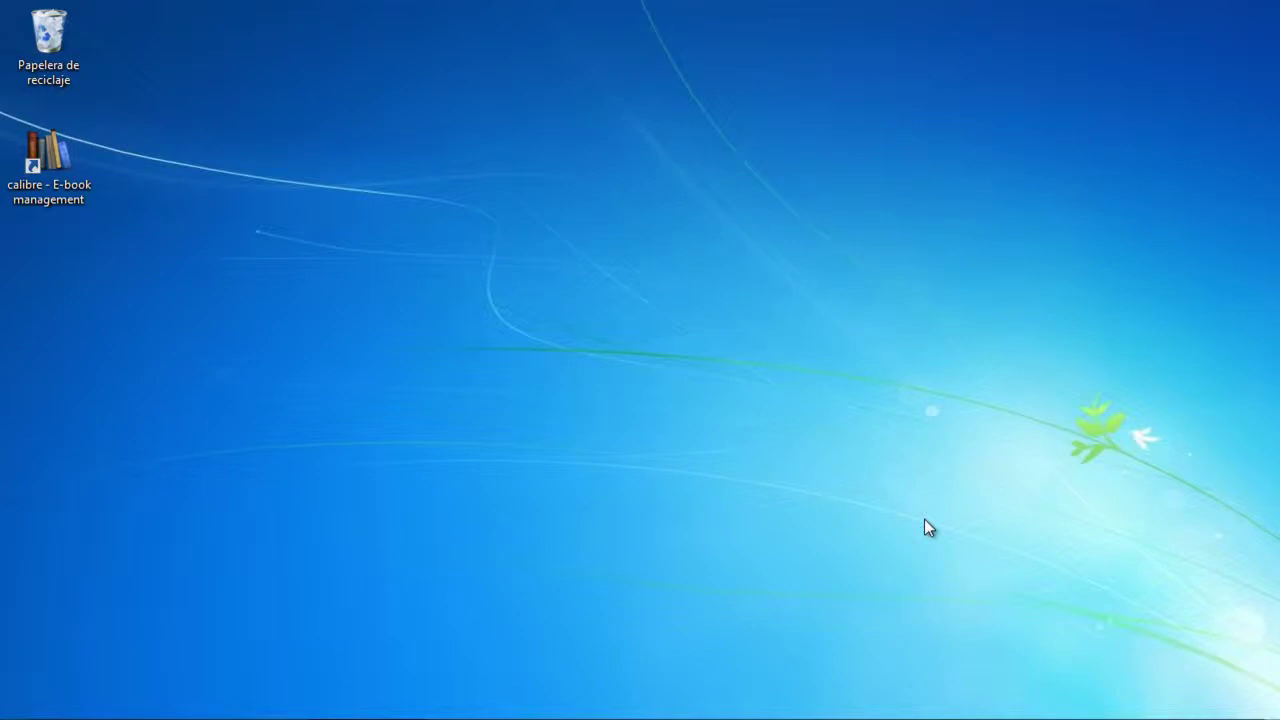
Launch calibre from the desktop and browse to the libros\masymas libros folder on drive E: for adding books
double_click(49, 193)
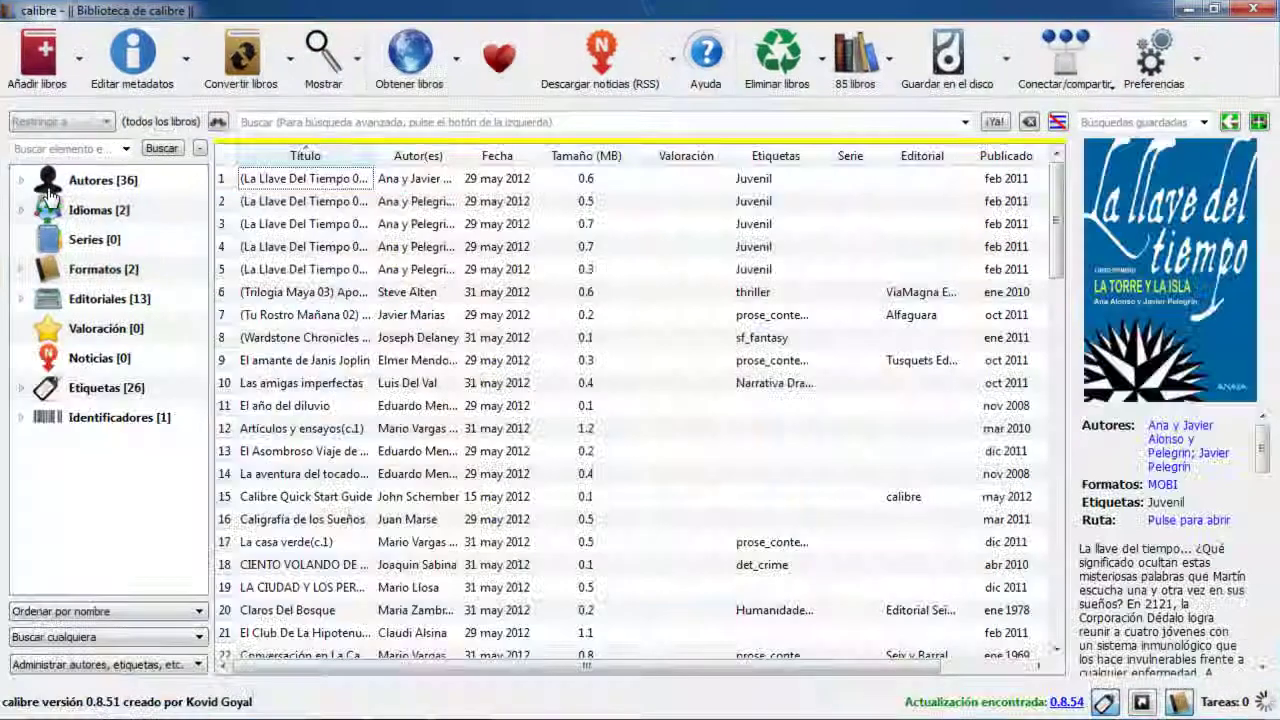
click(53, 84)
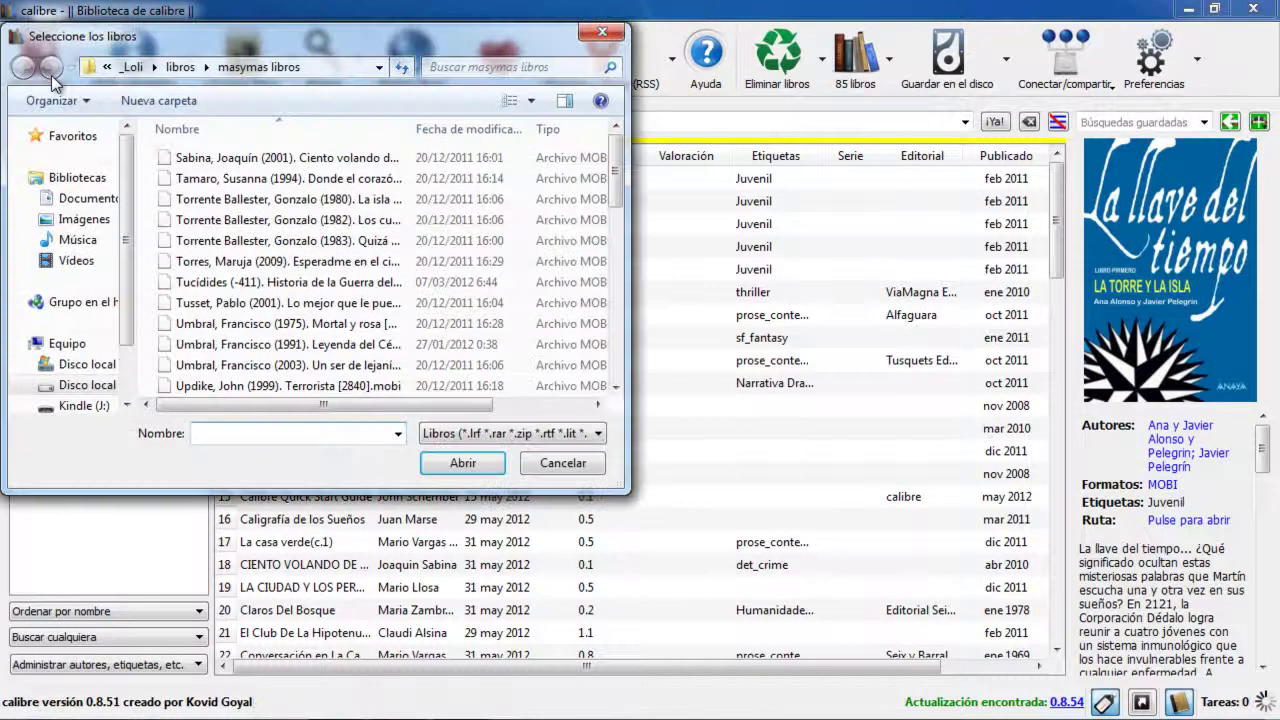
click(100, 386)
double_click(272, 178)
scroll(615, 318, down, 1)
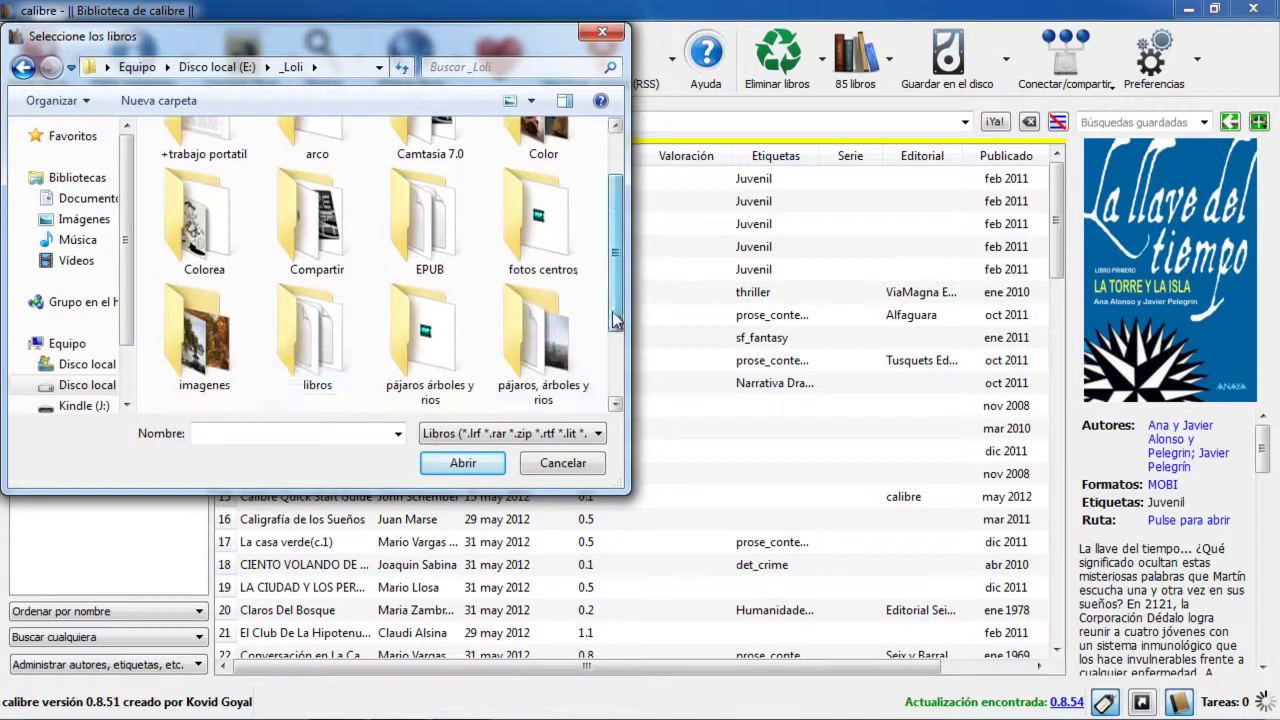
double_click(317, 335)
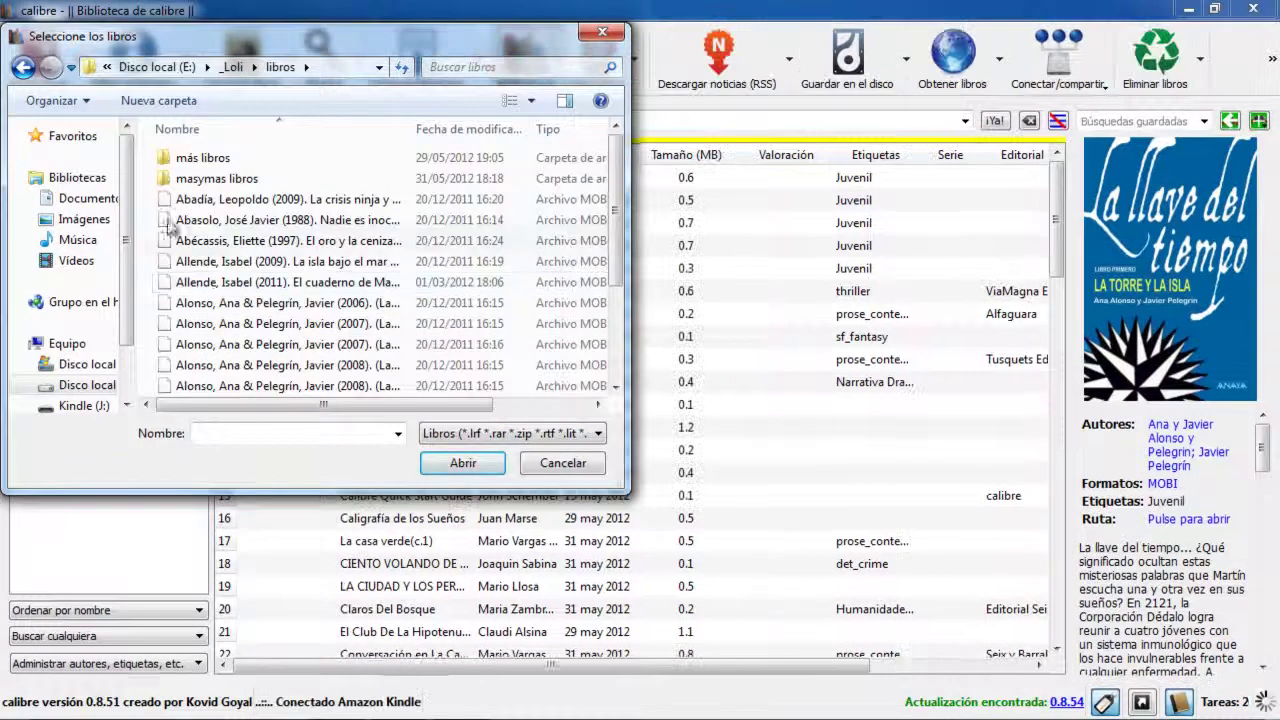
double_click(185, 179)
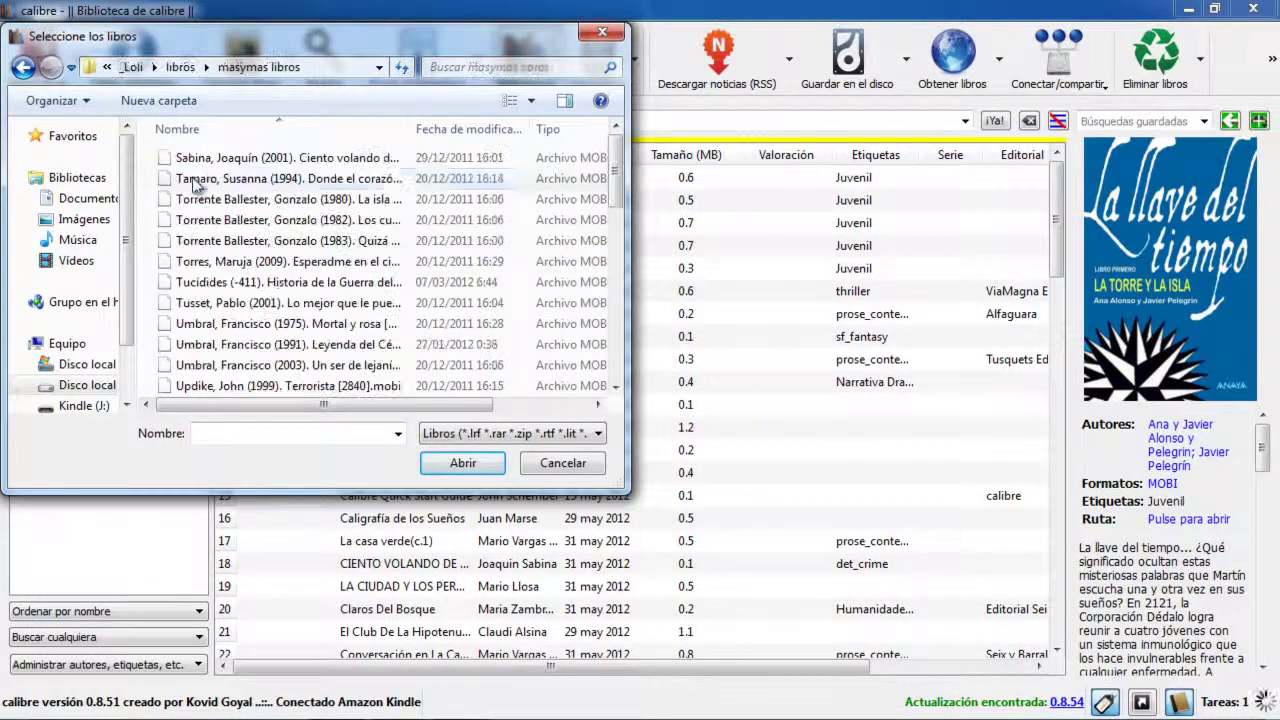
Import the MOBI files from "Esperadme En El Cielo" through "Los estados carenciales" into the library, declining to add the duplicates
click(152, 261)
drag(150, 258, 583, 404)
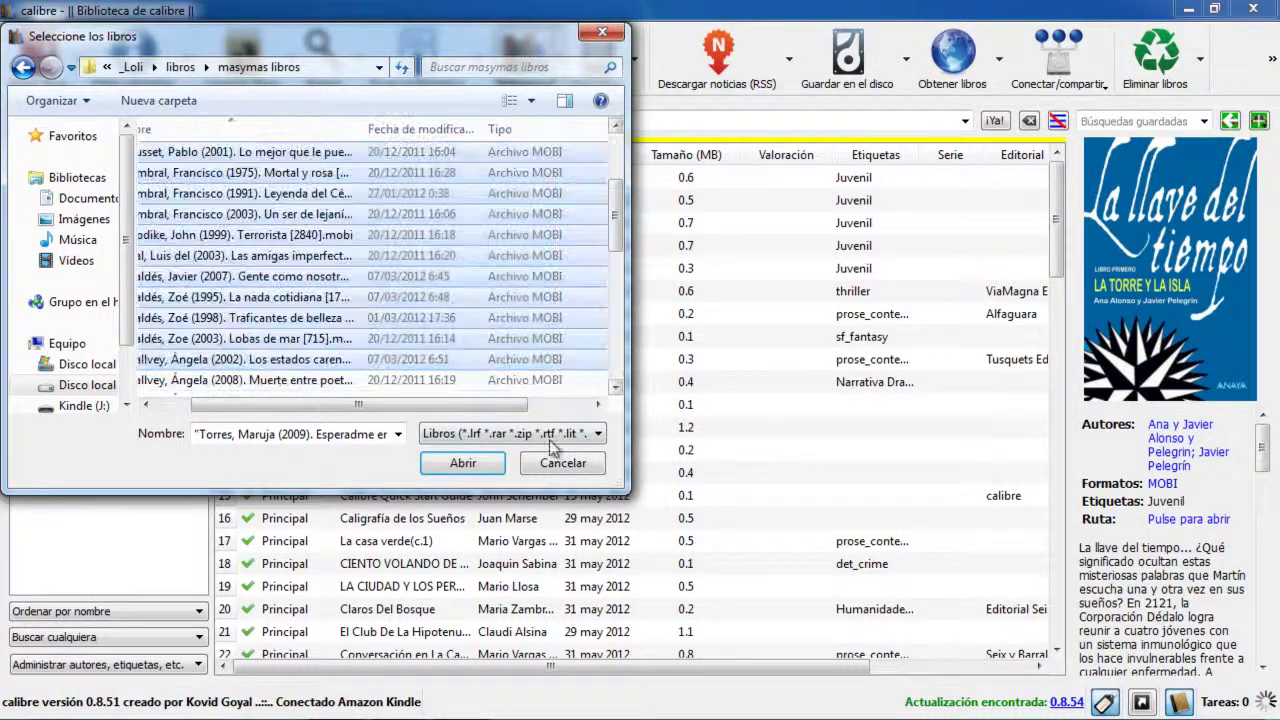
click(463, 463)
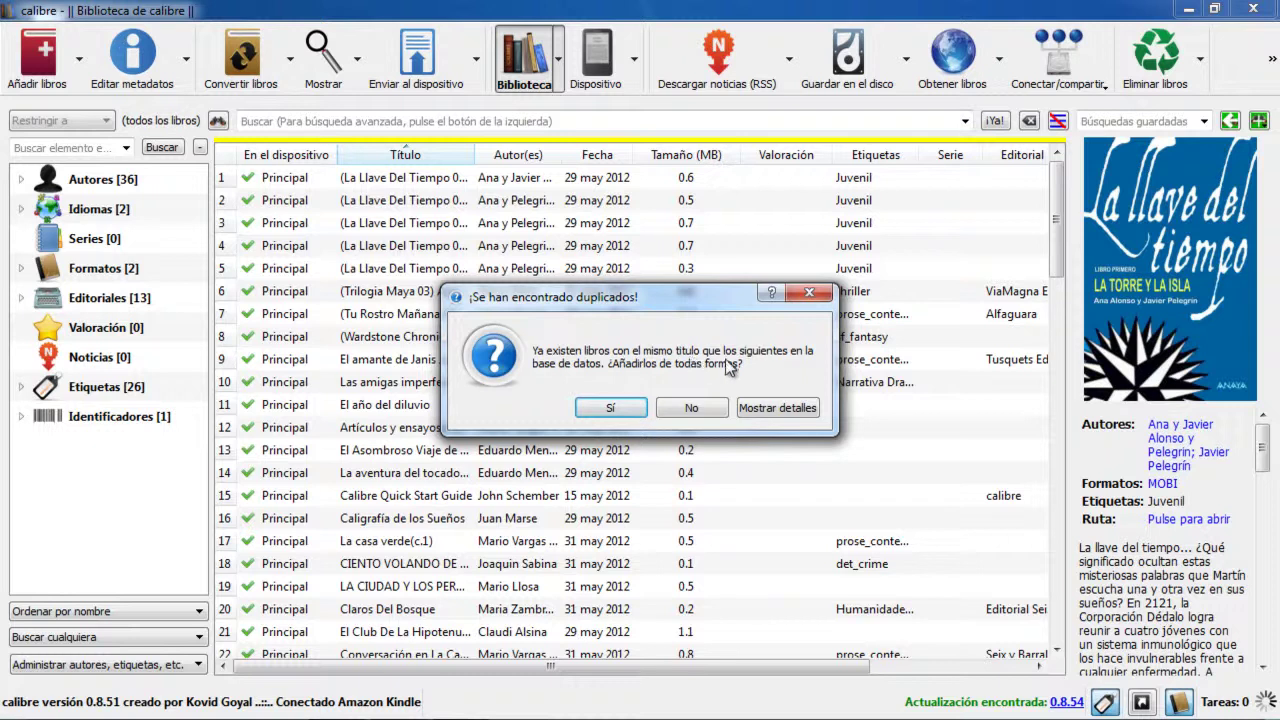
click(692, 410)
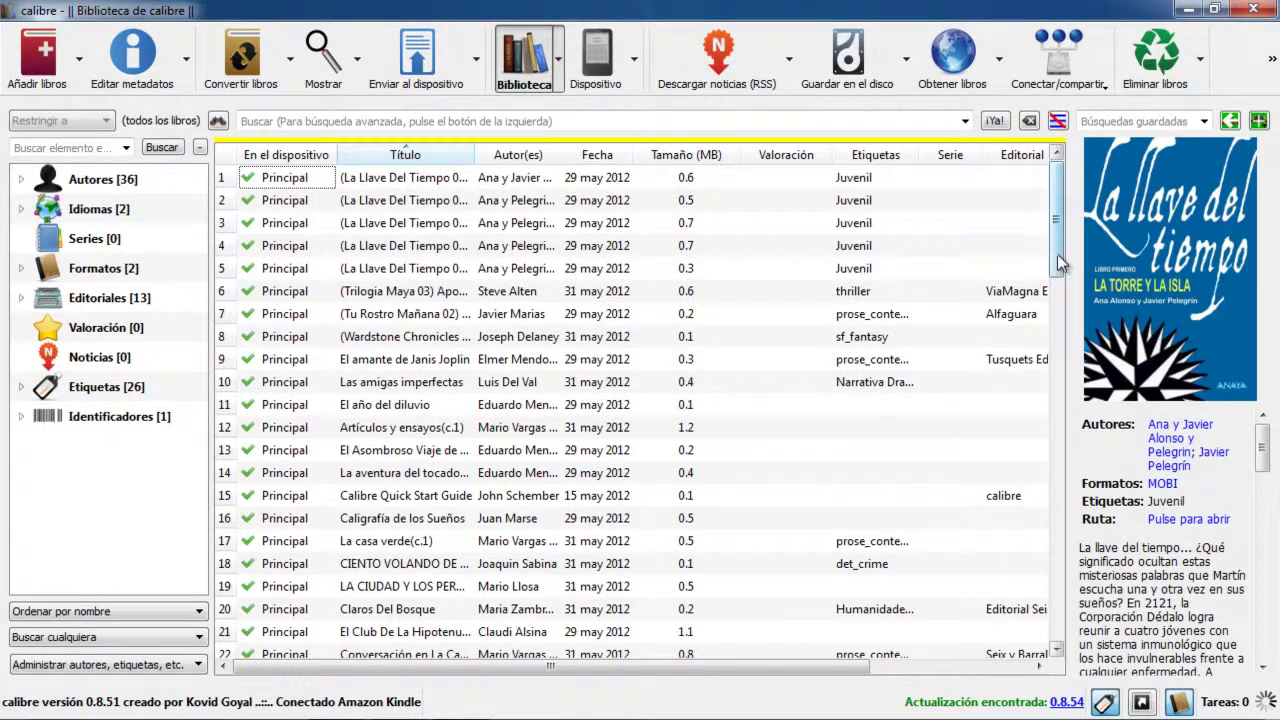
drag(1060, 258, 1068, 325)
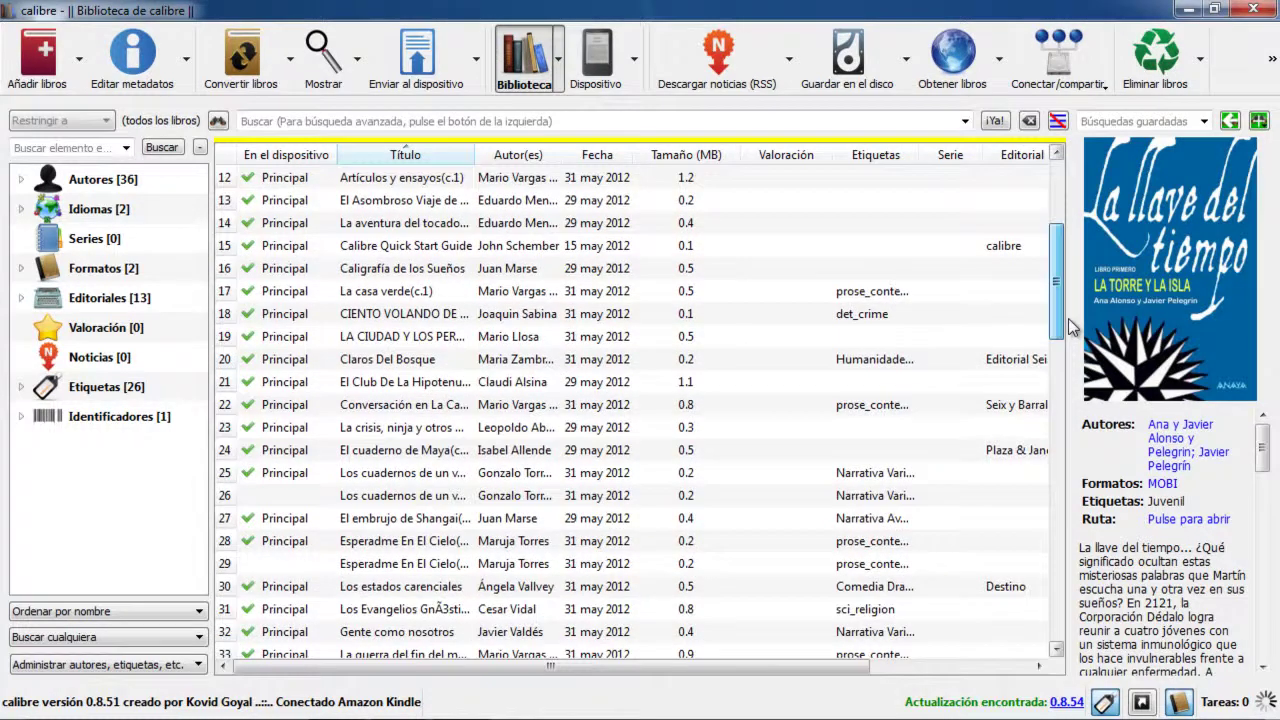
click(288, 496)
ctrl+click(292, 564)
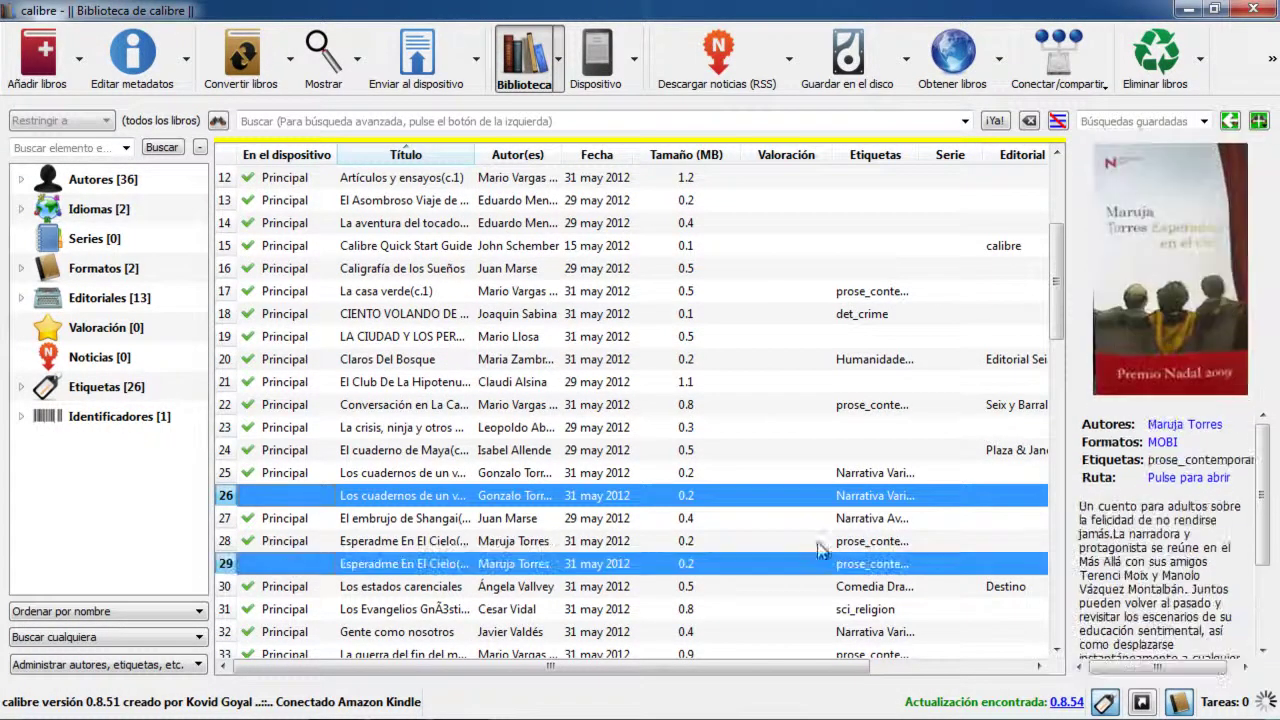
Send the library books without an on-device mark, rows 26, 29, 35, 39, 44, 46, 49, 65 and 69, to the connected Kindle
drag(1057, 320, 1052, 410)
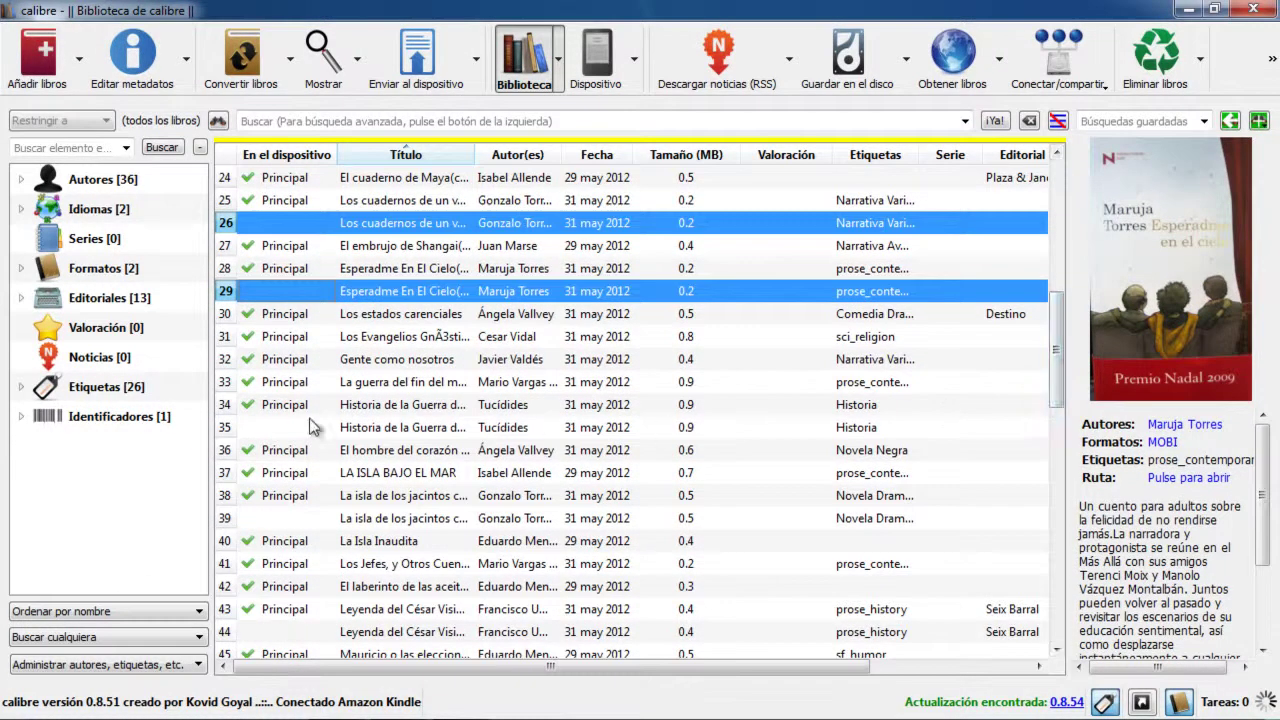
click(295, 435)
ctrl+click(276, 520)
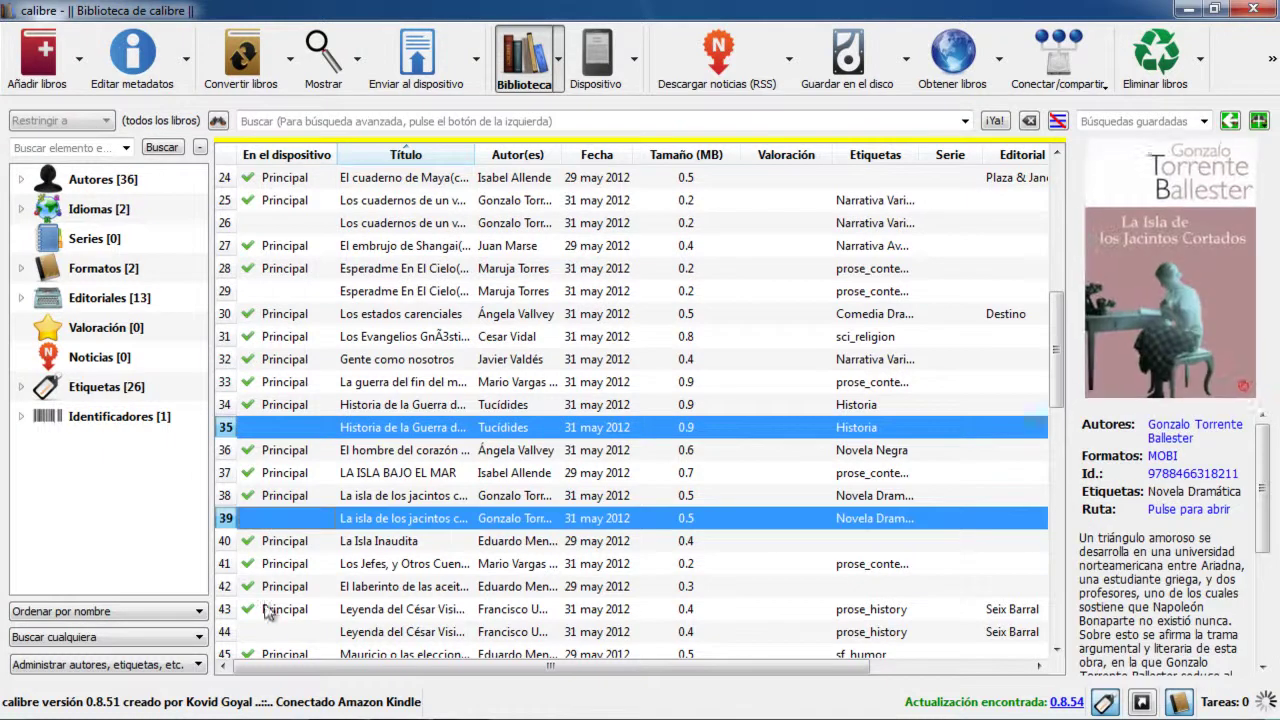
ctrl+click(298, 292)
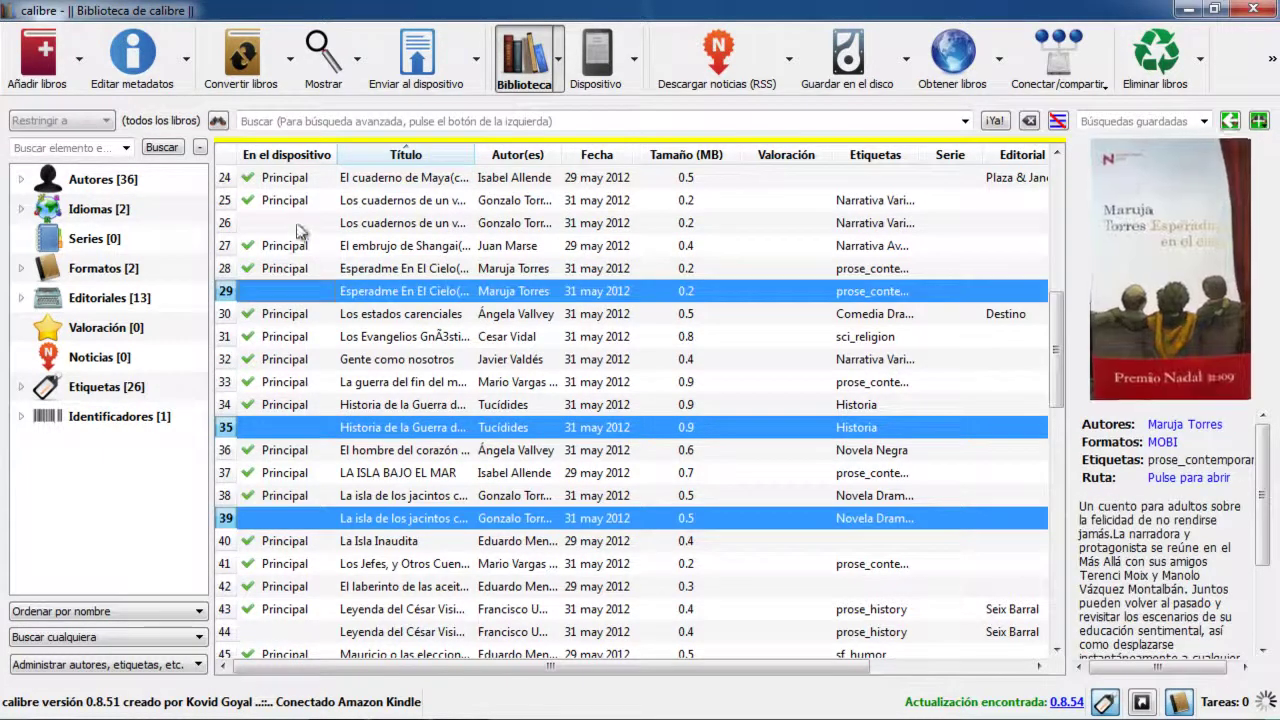
ctrl+click(300, 224)
ctrl+click(312, 632)
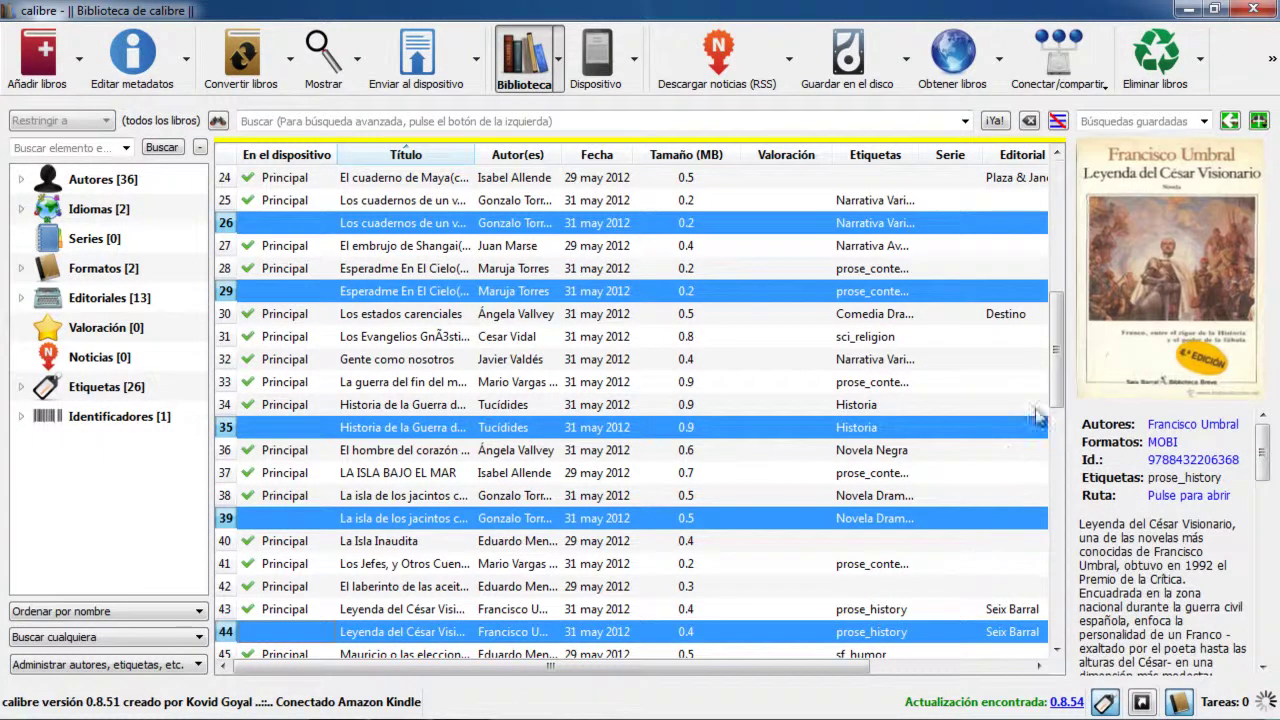
scroll(1058, 405, down, 4)
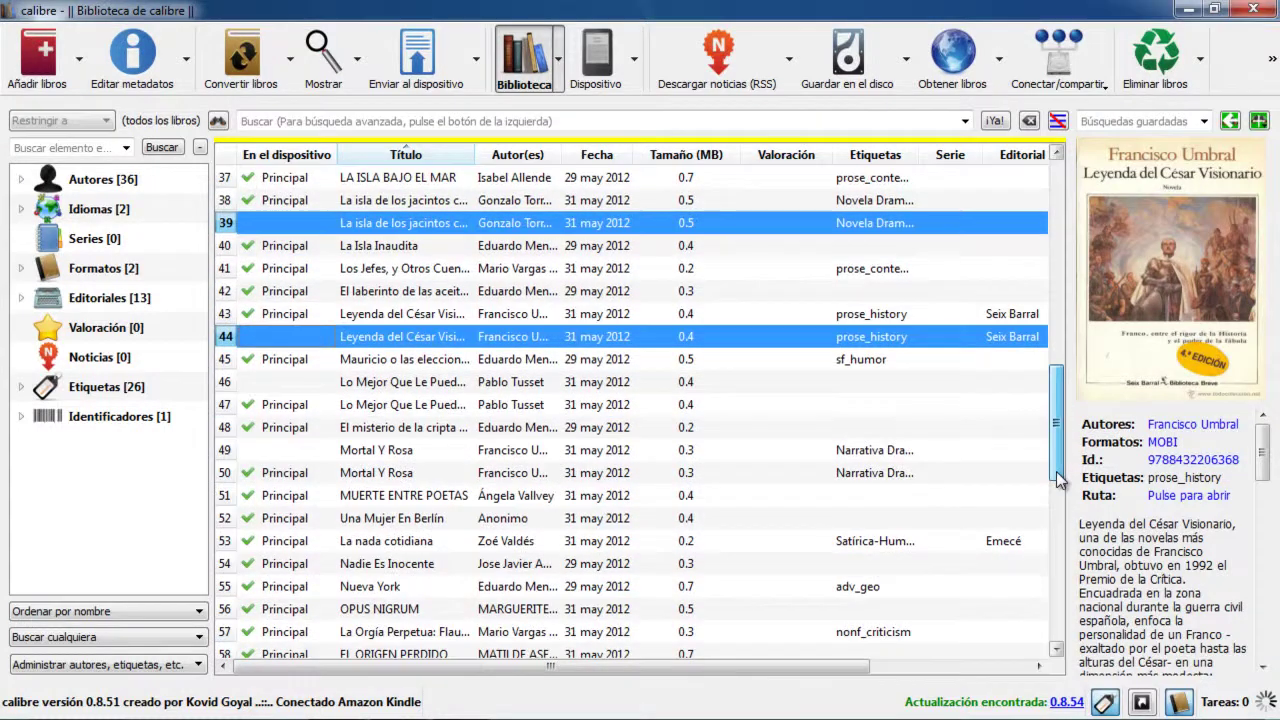
ctrl+click(307, 387)
ctrl+click(291, 453)
drag(1058, 472, 1058, 580)
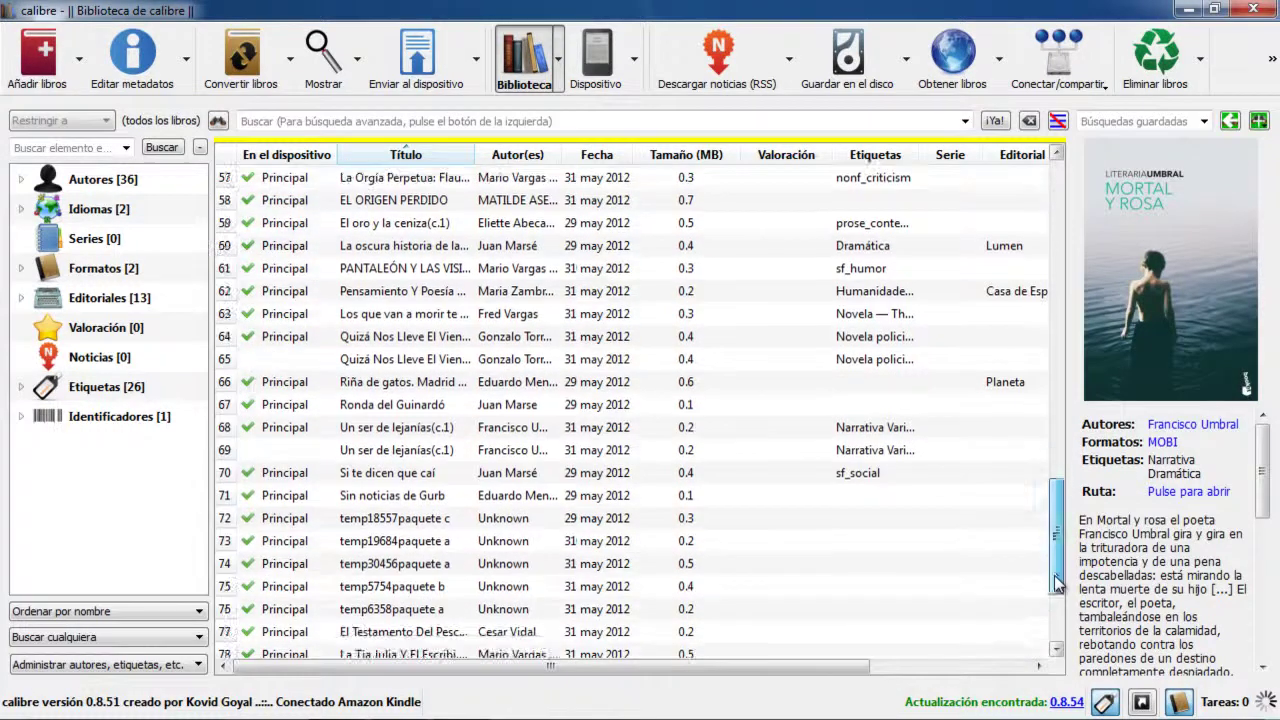
ctrl+click(278, 364)
ctrl+click(291, 450)
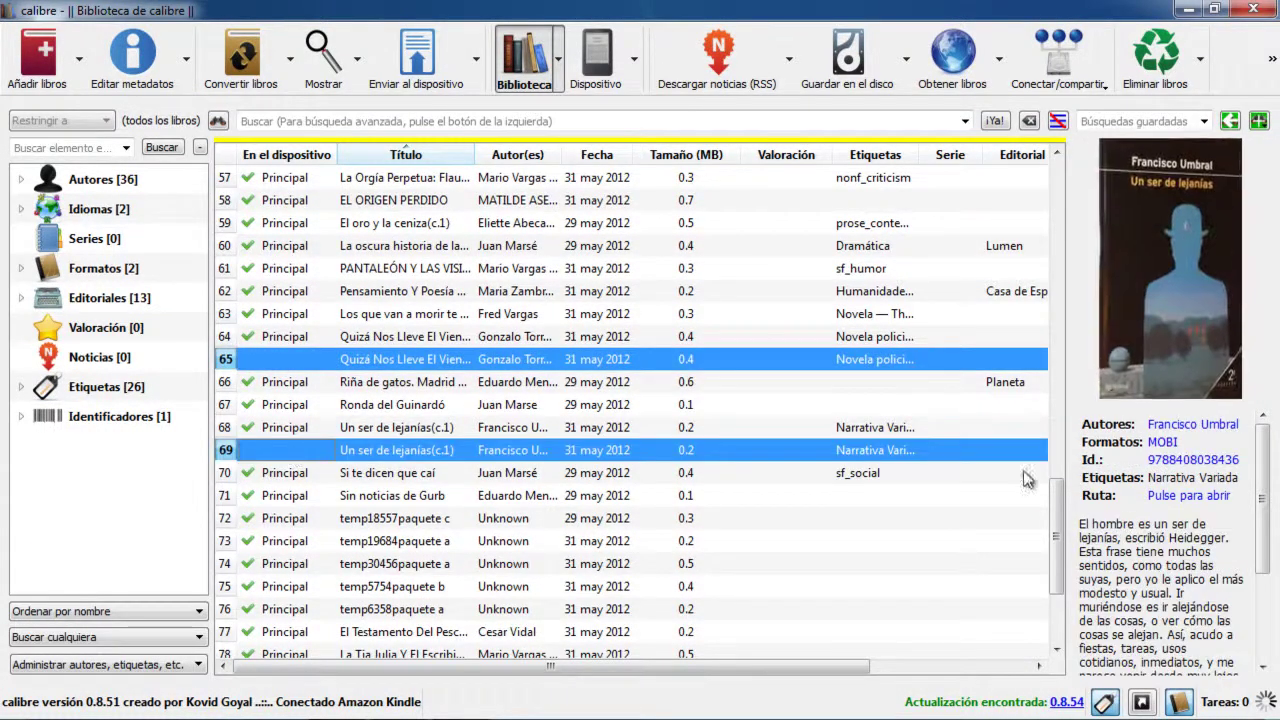
drag(1057, 555, 1053, 622)
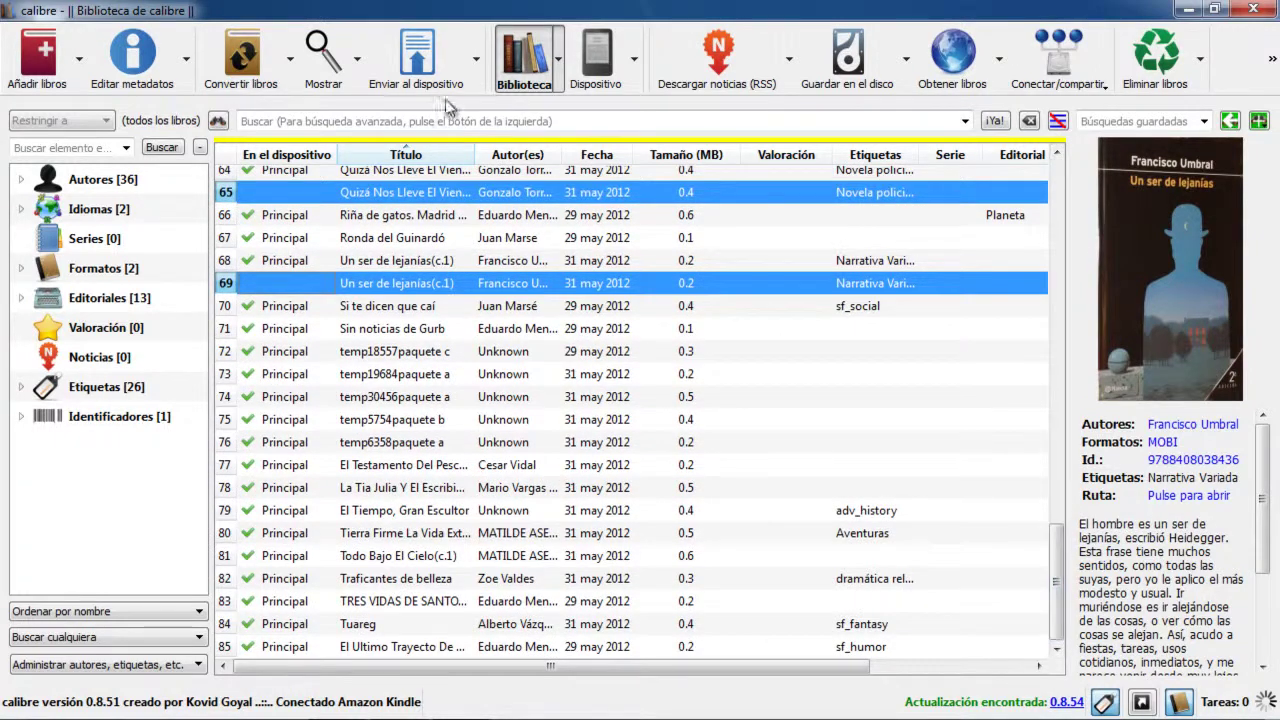
click(442, 92)
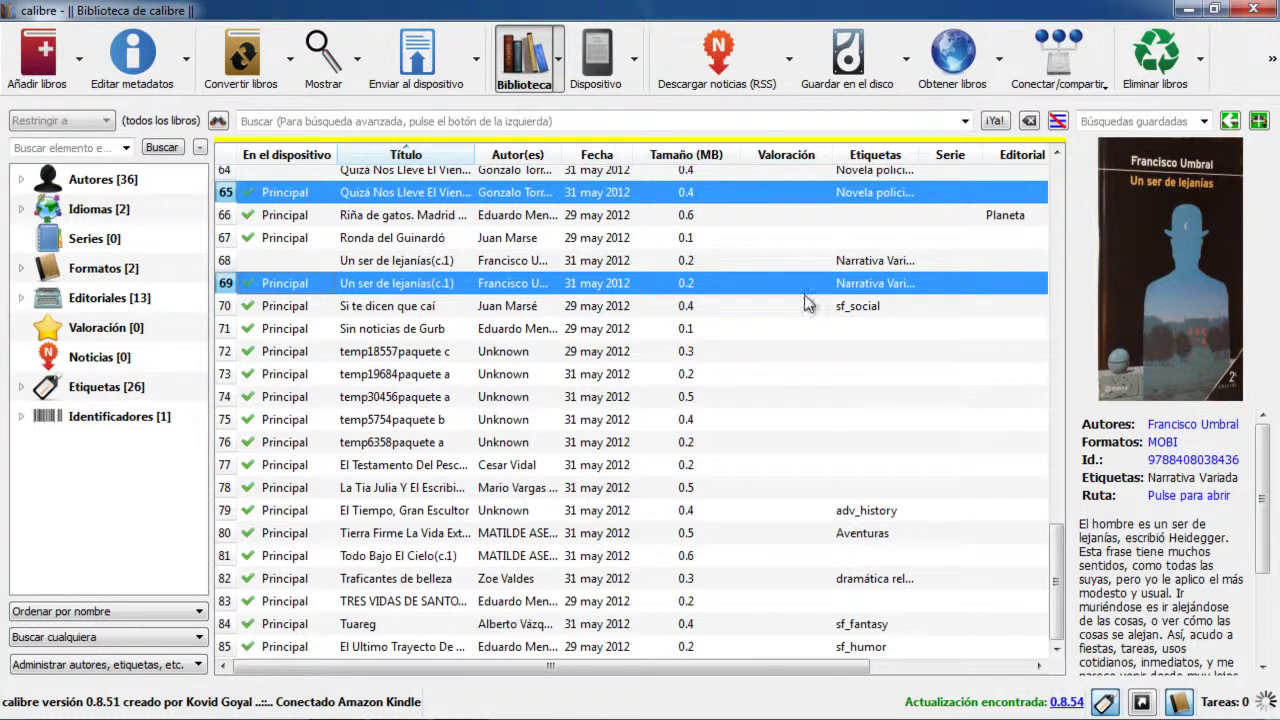
Review the full list of books in the Kindle's main memory and select "La Tia Julia Y El Escribidor"
click(600, 70)
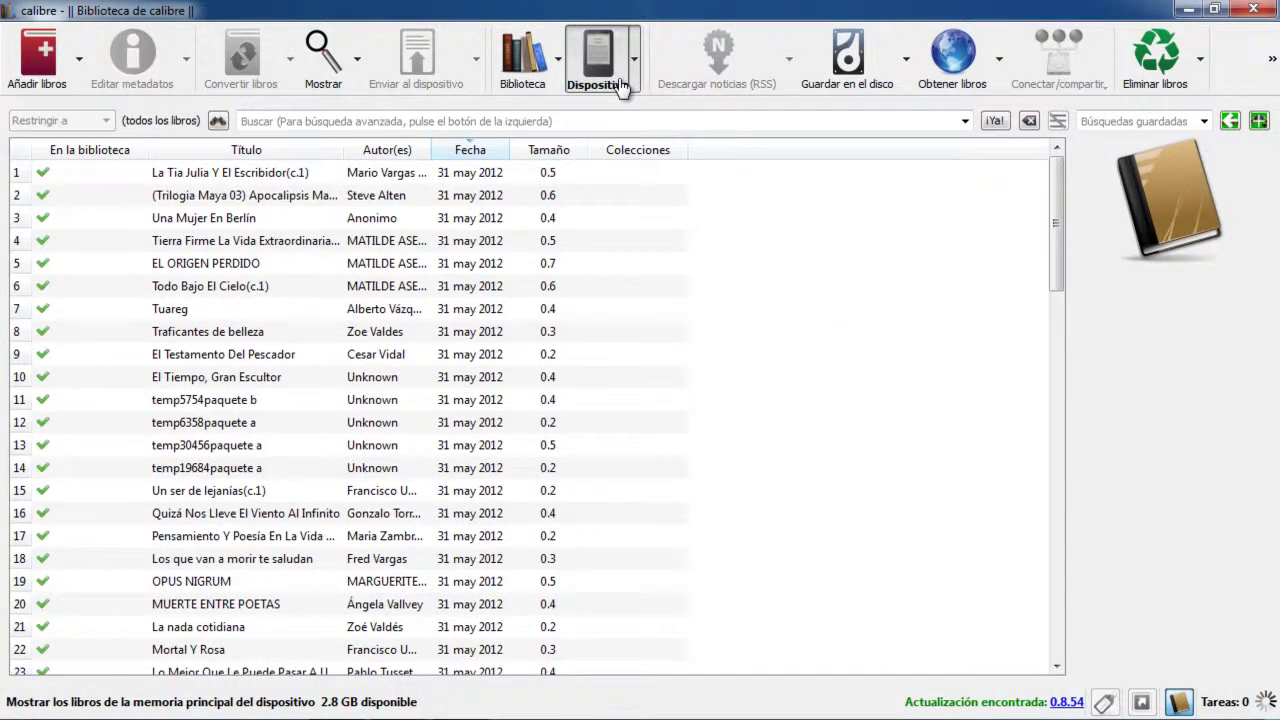
drag(1055, 269, 1051, 321)
drag(1053, 368, 1068, 652)
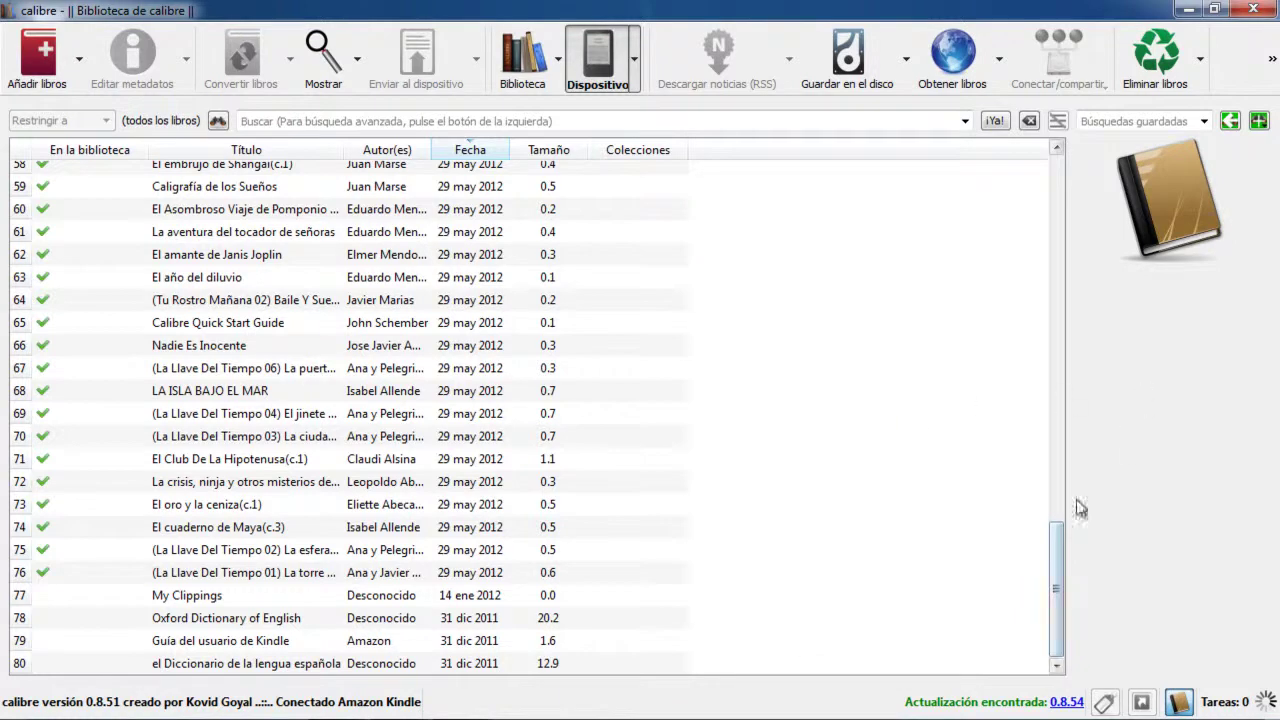
drag(1058, 562, 1080, 190)
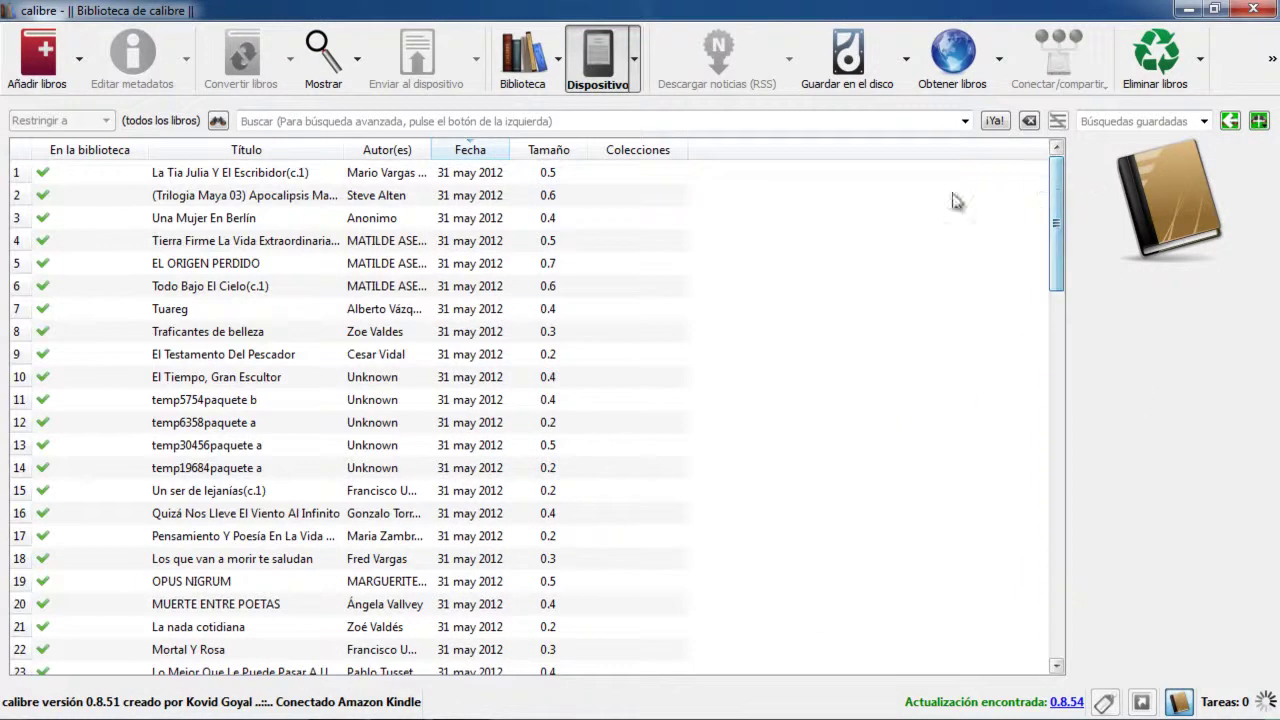
click(314, 172)
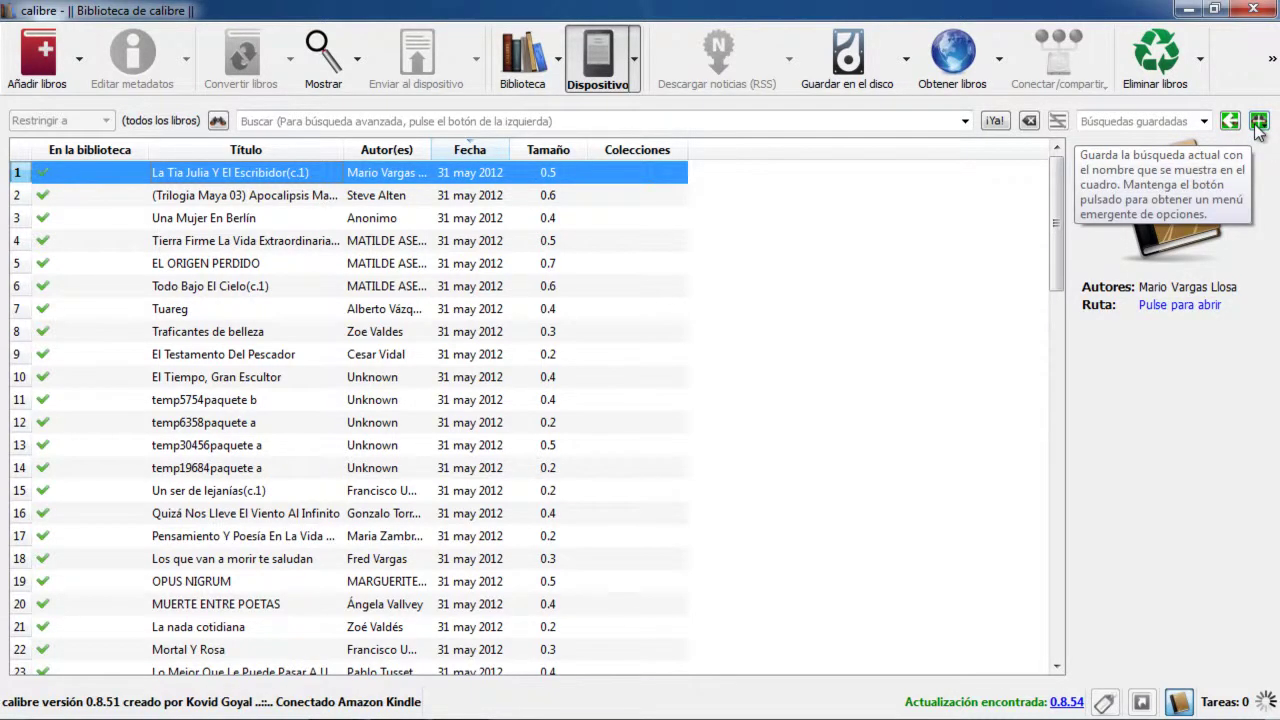
click(1273, 62)
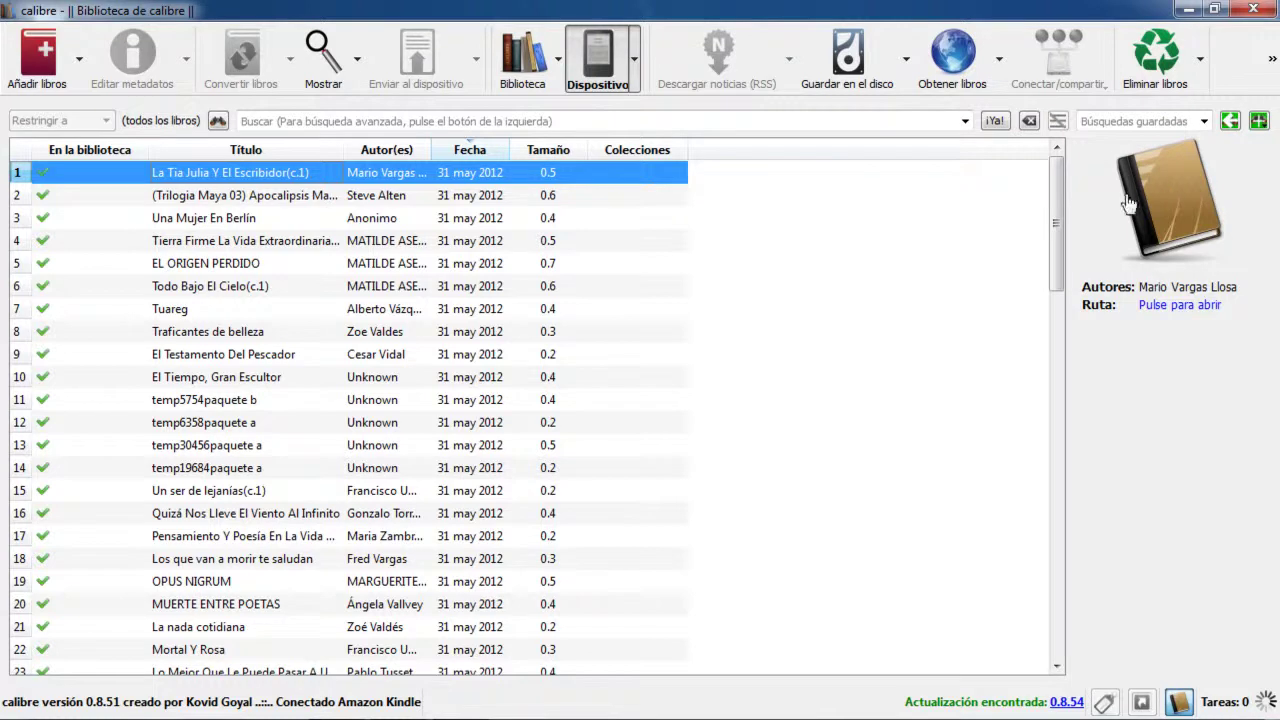
mouse_move(1138, 200)
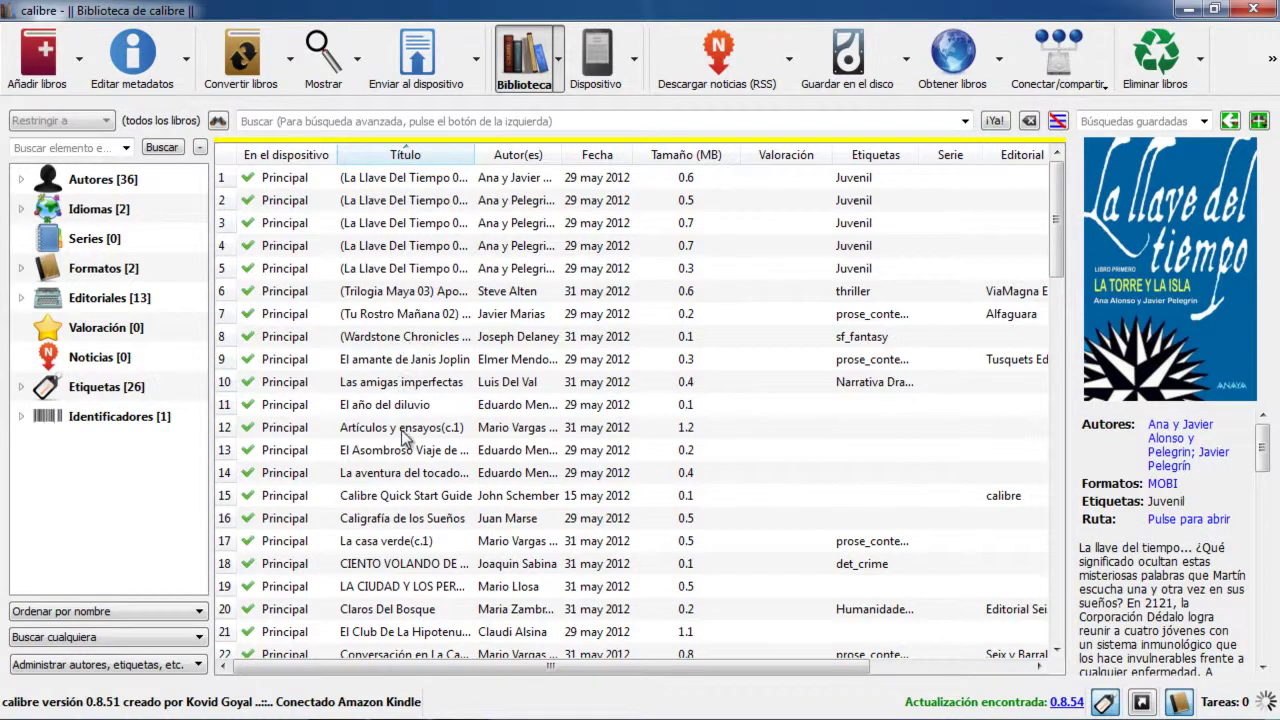
Convert the library book "La aventura del tocador de señoras" from MOBI to PDF, leaving the other conversion settings at their defaults
click(408, 478)
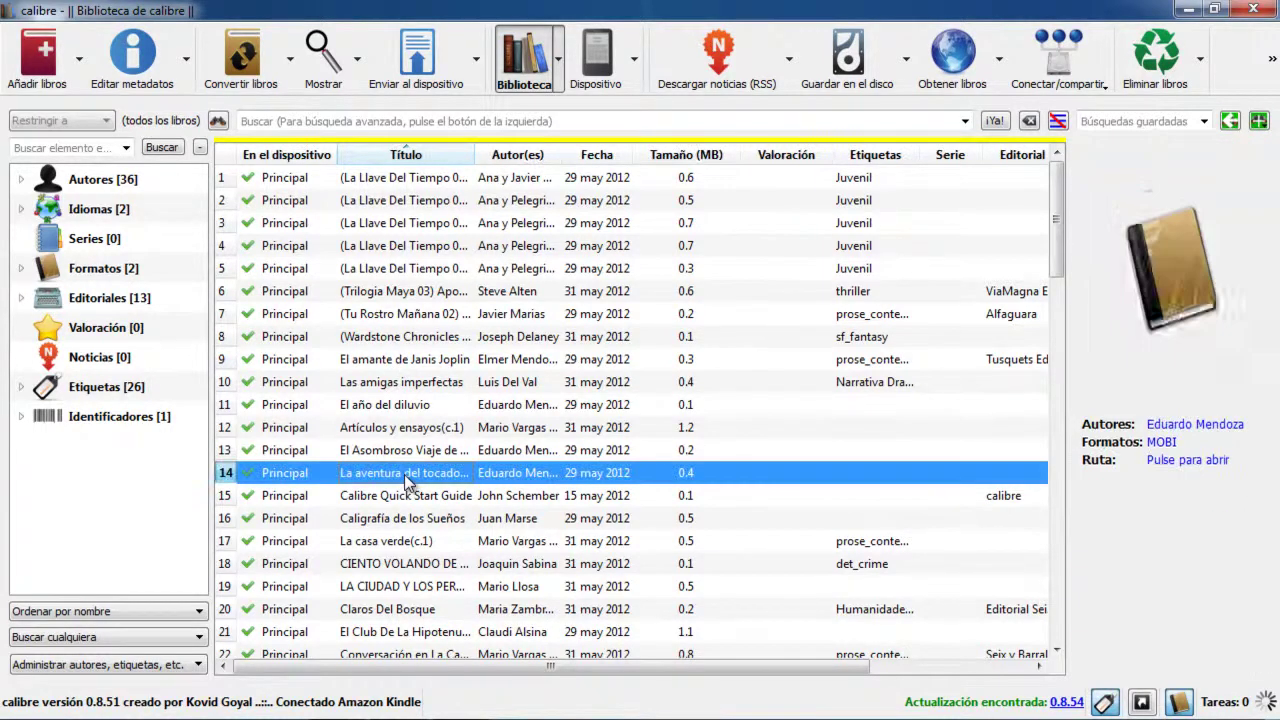
click(250, 72)
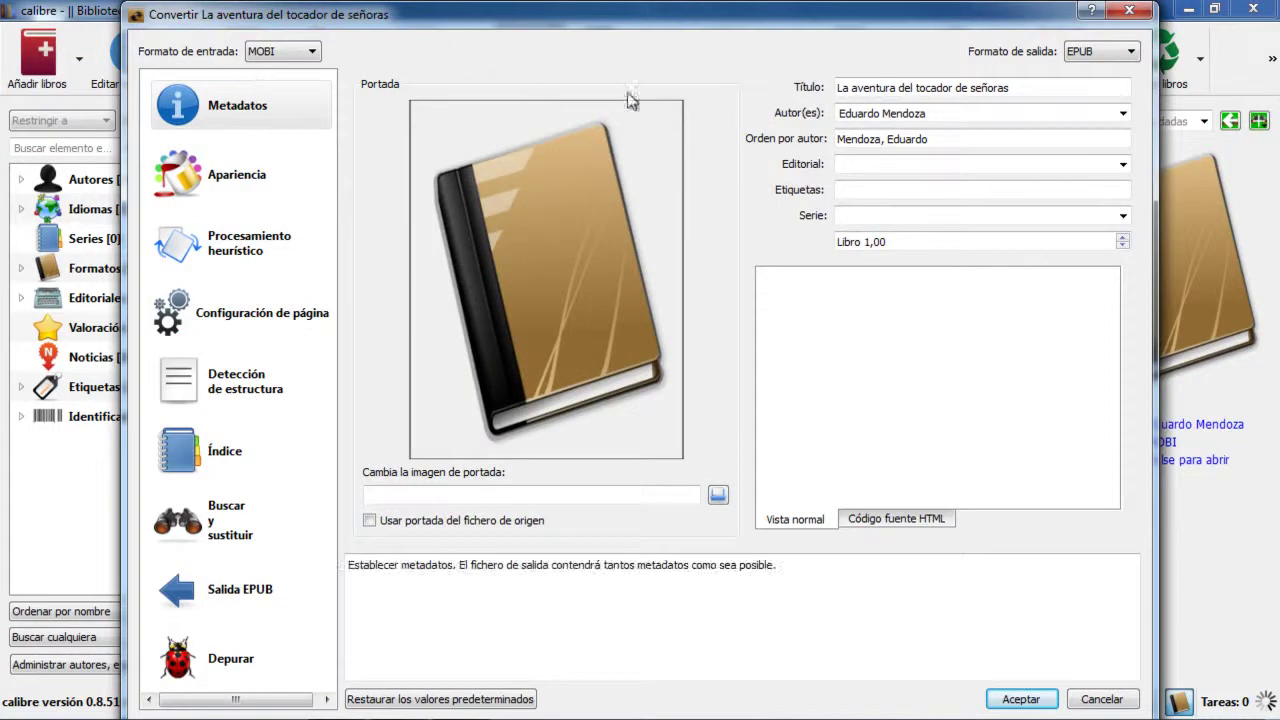
click(1126, 52)
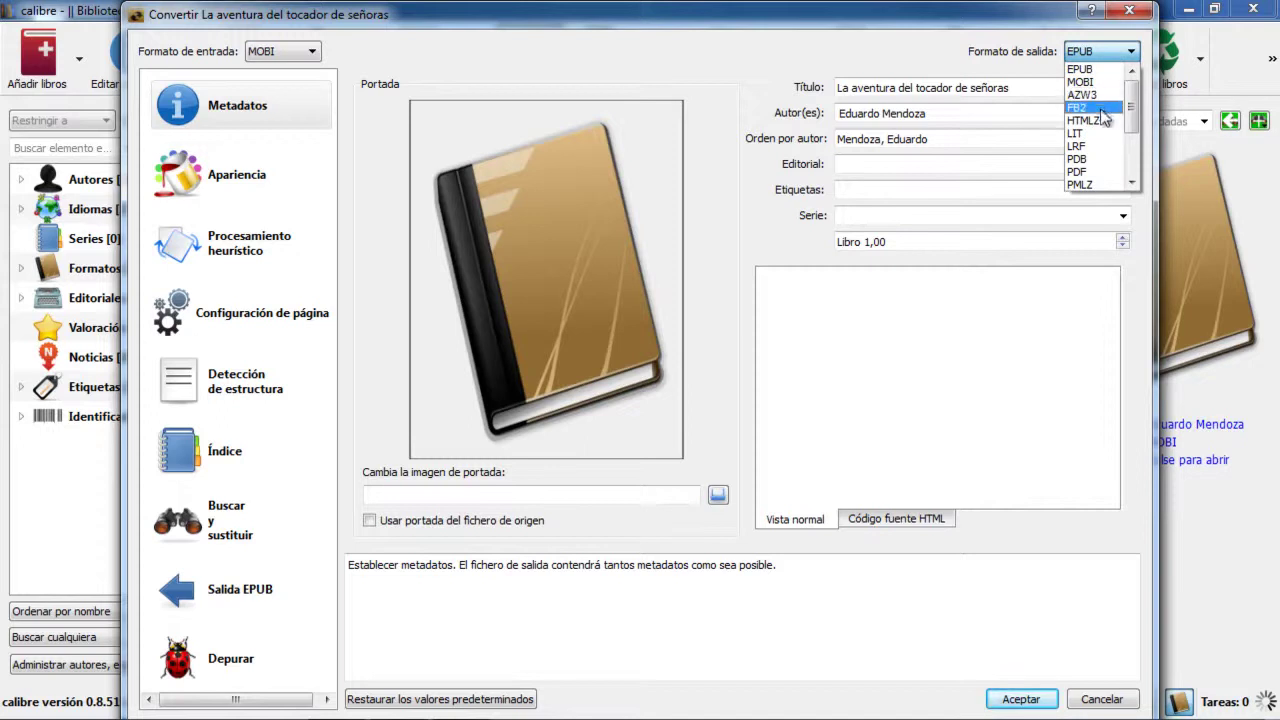
click(1112, 175)
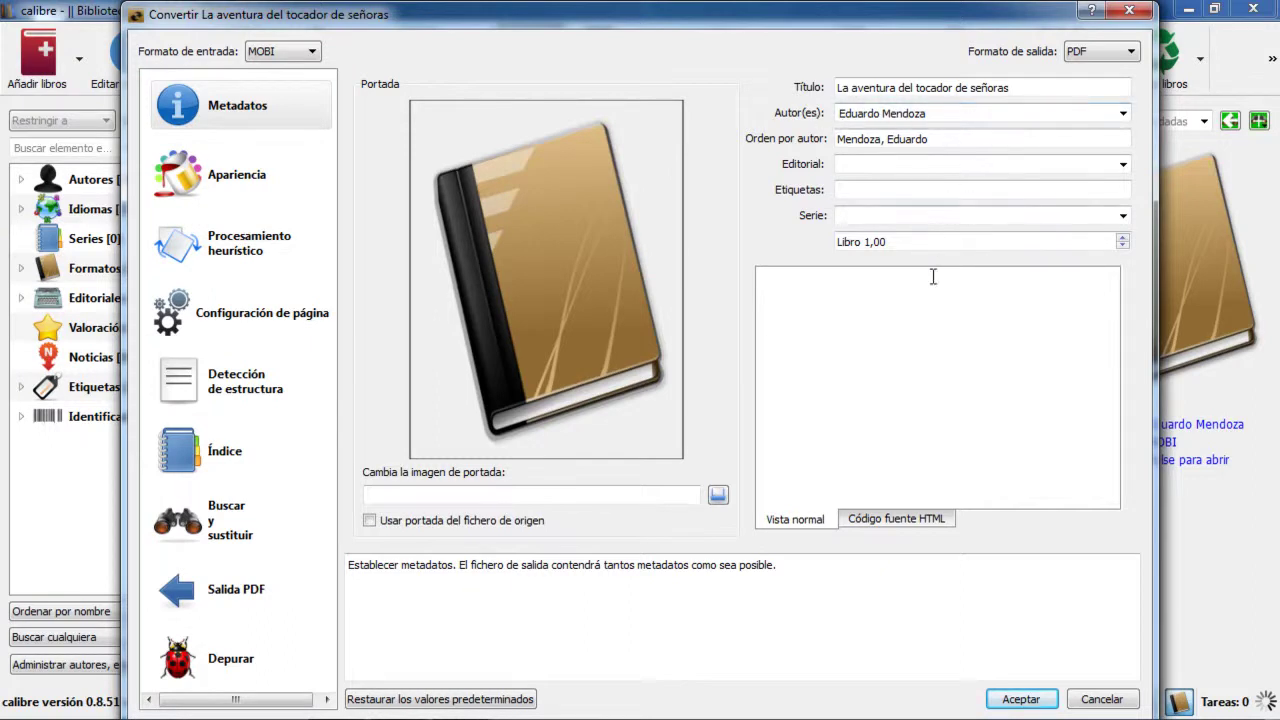
click(1040, 706)
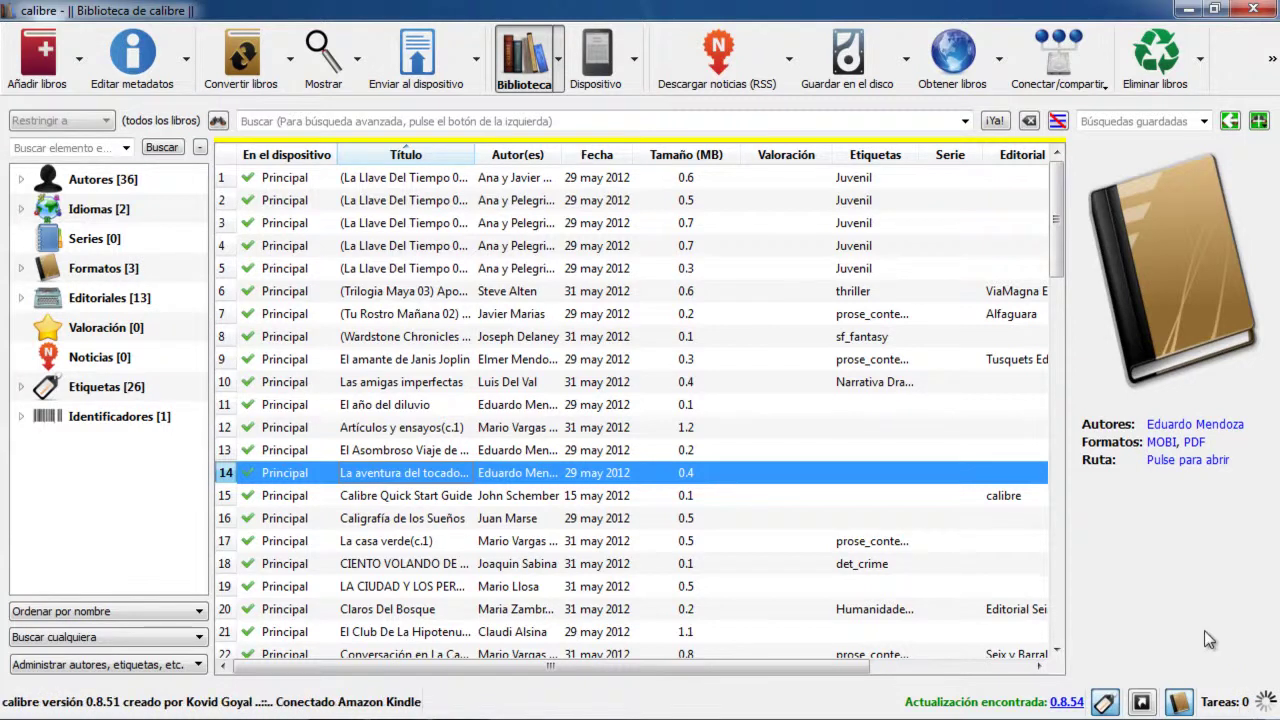
click(978, 668)
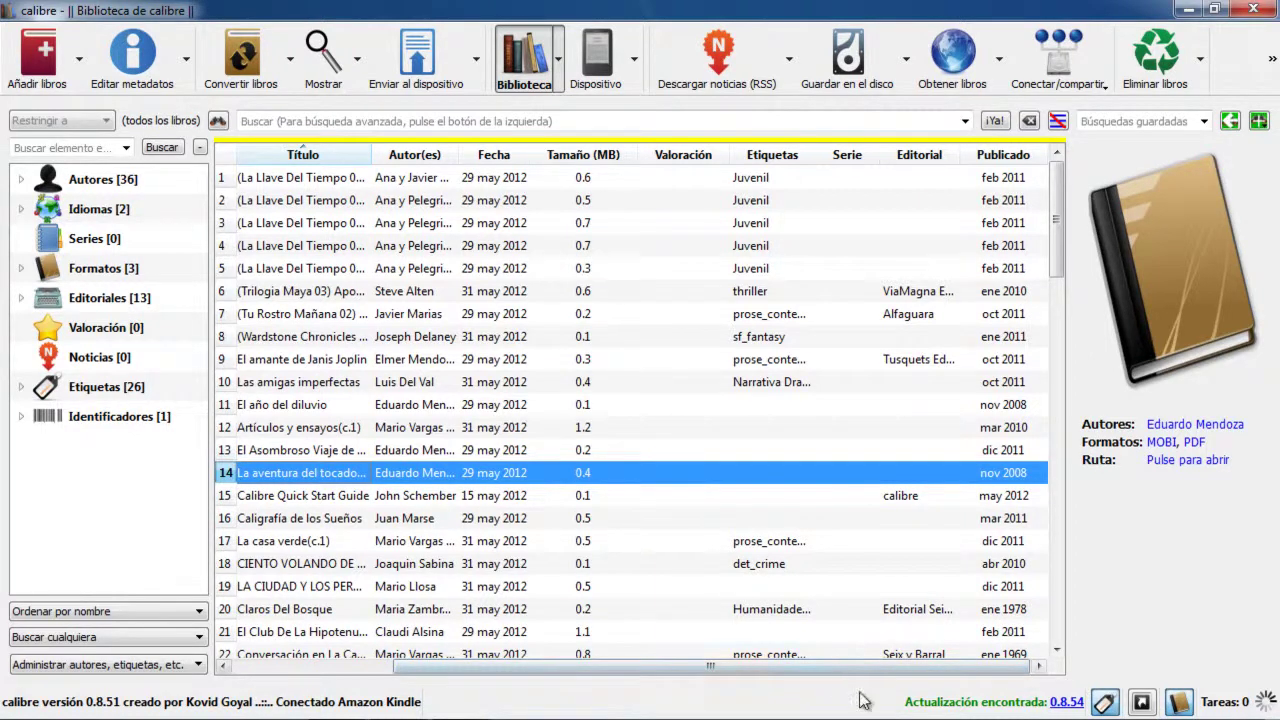
drag(995, 671, 645, 687)
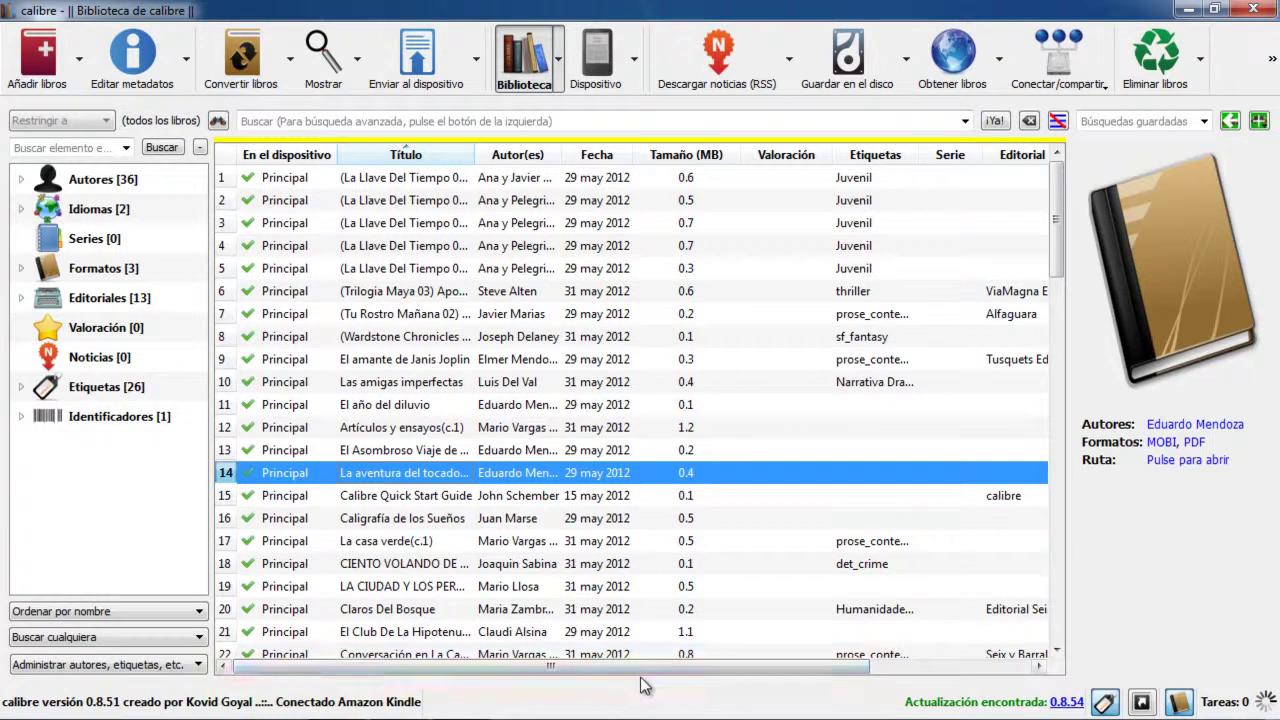